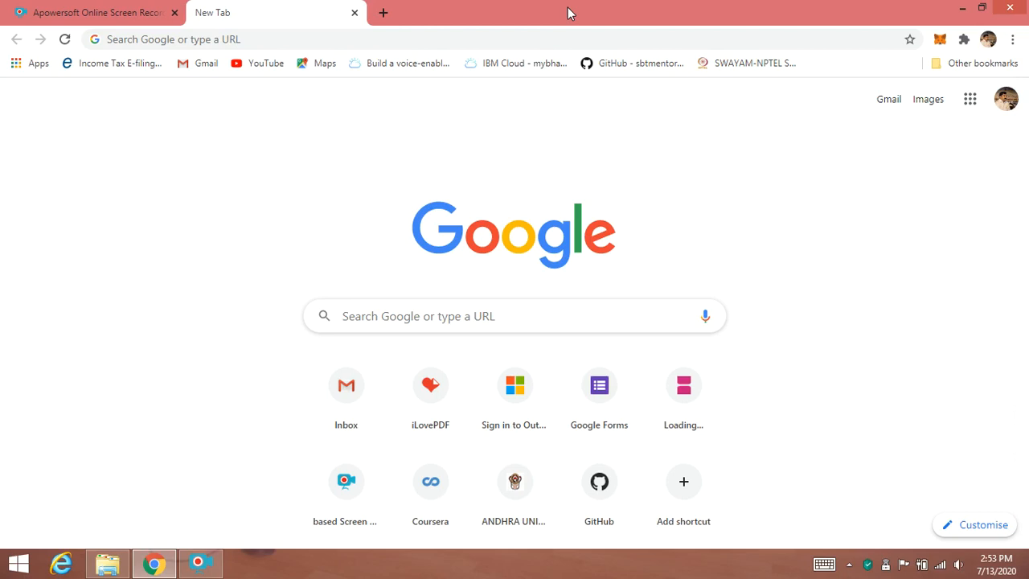
# - Search Google for ms teams and open the Microsoft Teams sign-in page from the results
pyautogui.click(239, 39)
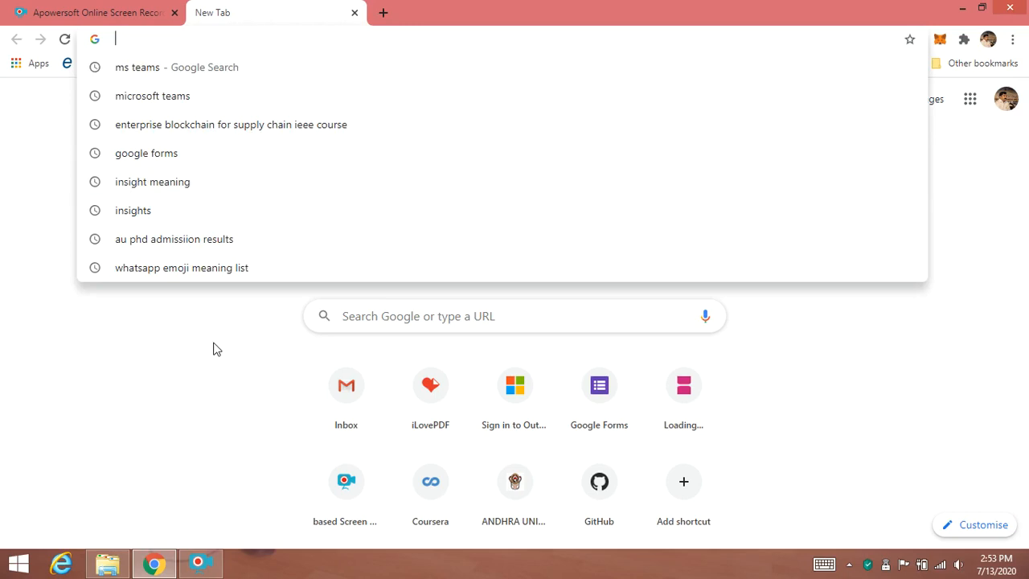
pyautogui.click(152, 68)
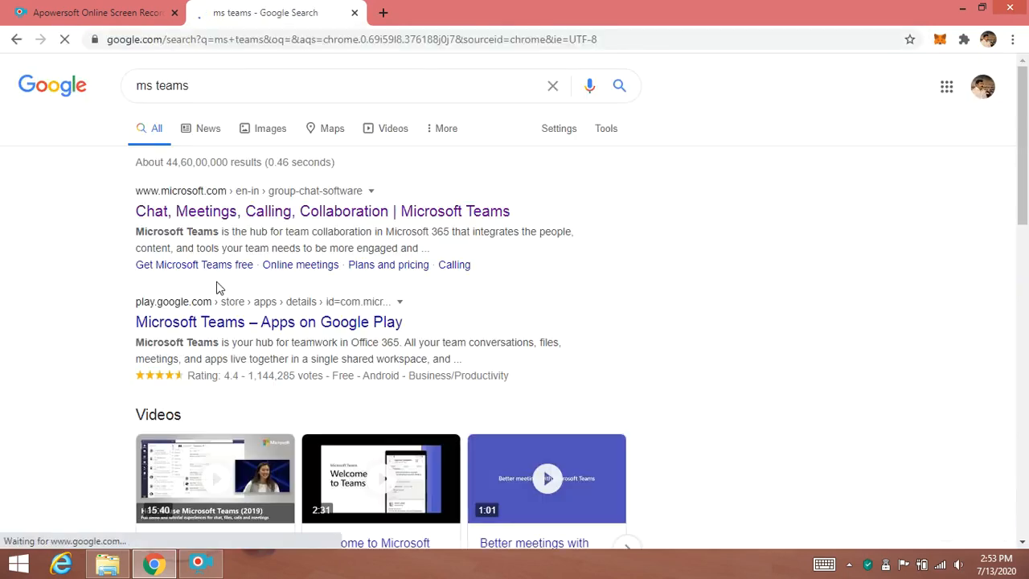
pyautogui.click(227, 214)
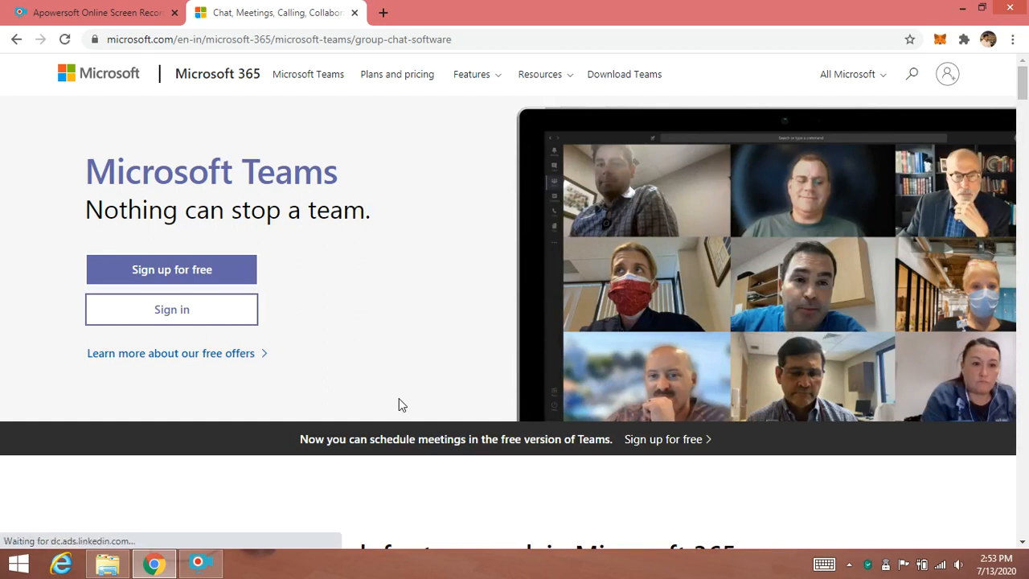
pyautogui.click(174, 312)
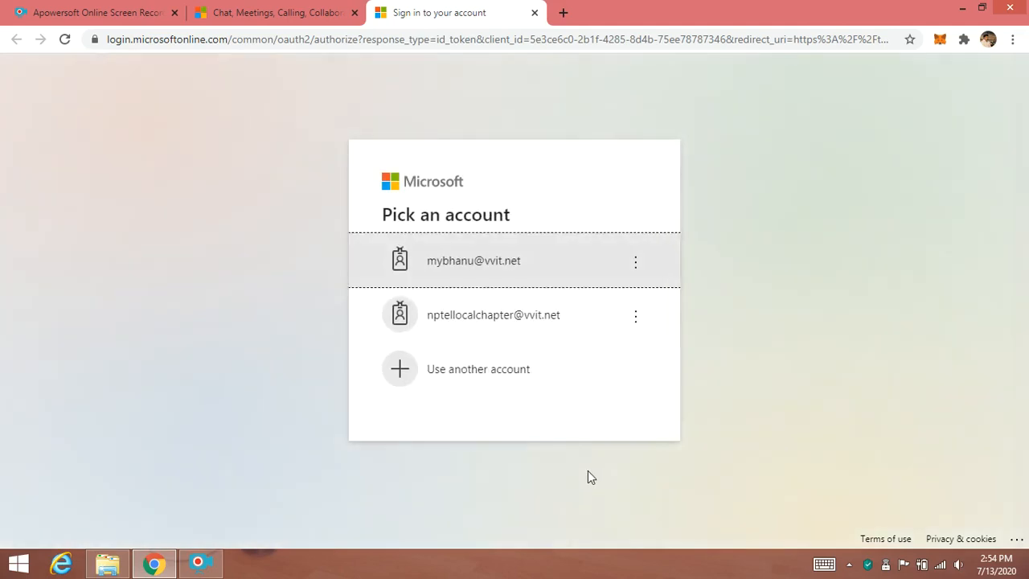
# - Sign in with the institute account and its password, declining to stay signed in
pyautogui.click(474, 277)
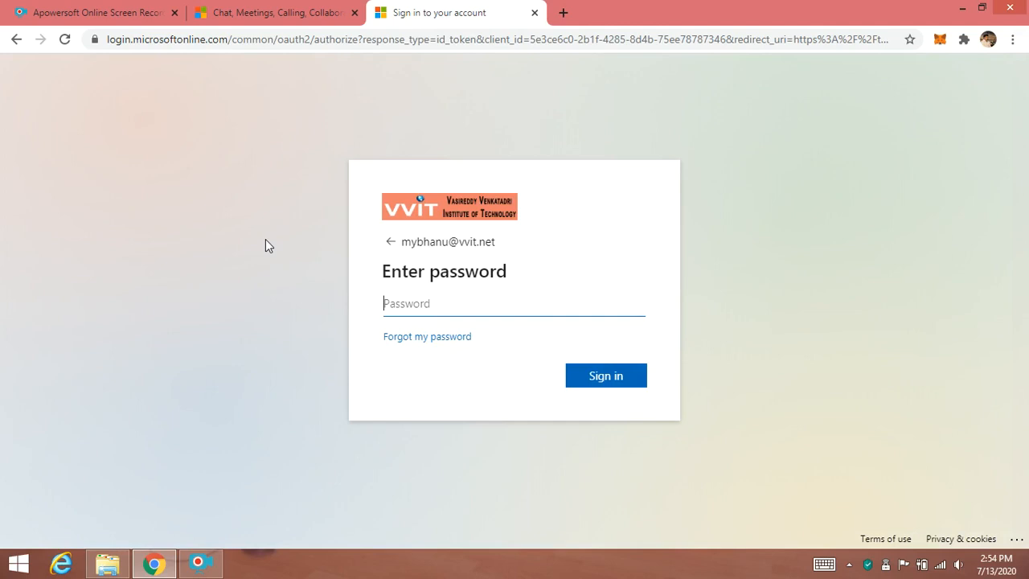
pyautogui.write('•••••••••••••')
pyautogui.press('Return')
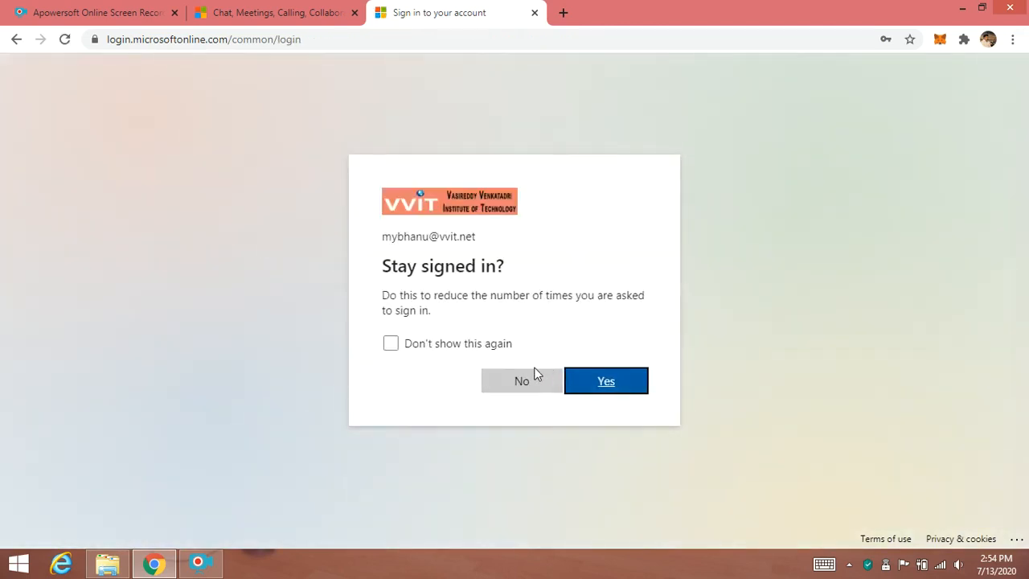
pyautogui.click(519, 383)
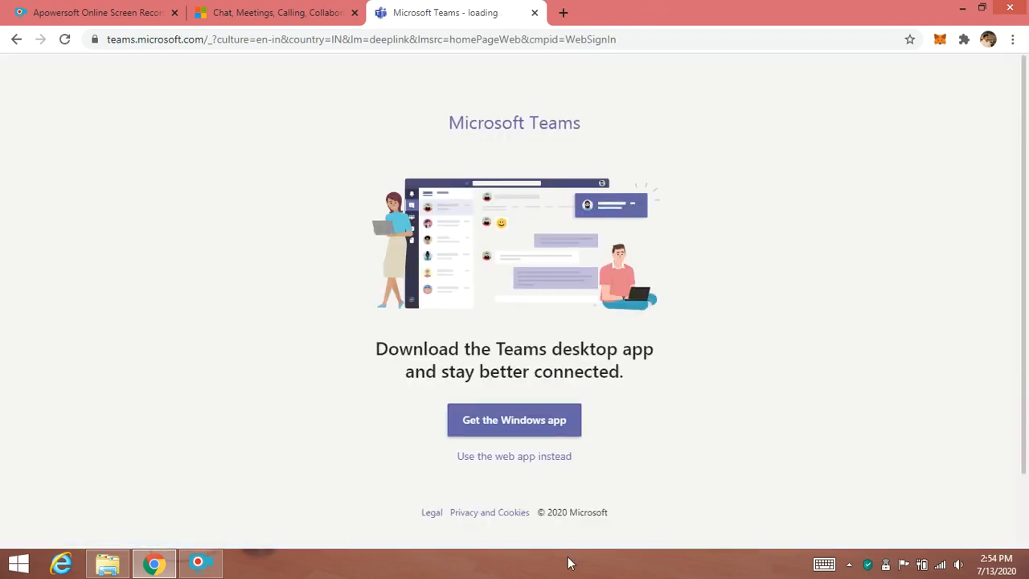
# - Continue in the Teams web app, dismiss the notifications prompt, and open the 2017-2021 ECE 'RS' Subject team
pyautogui.click(536, 464)
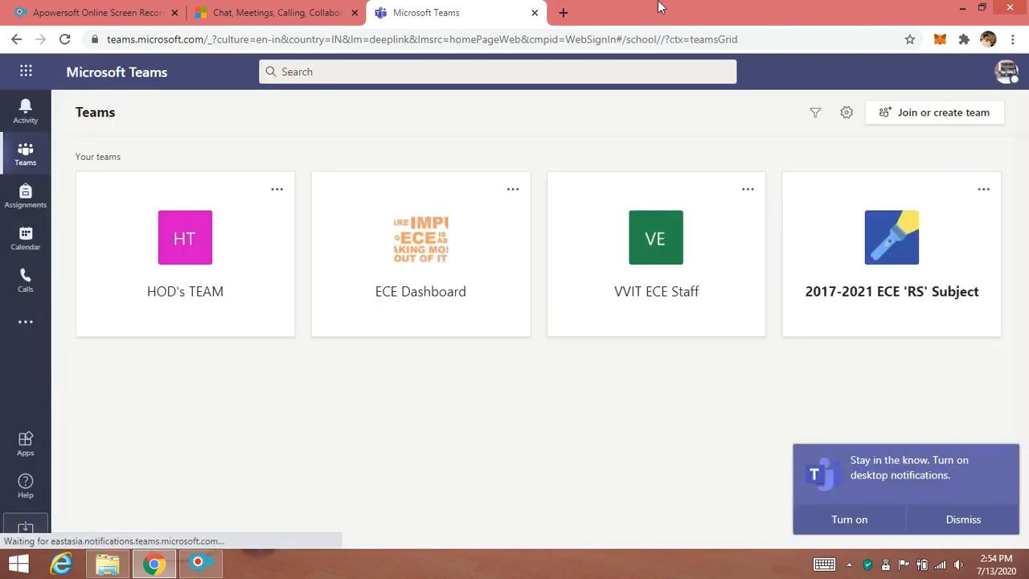
pyautogui.click(963, 519)
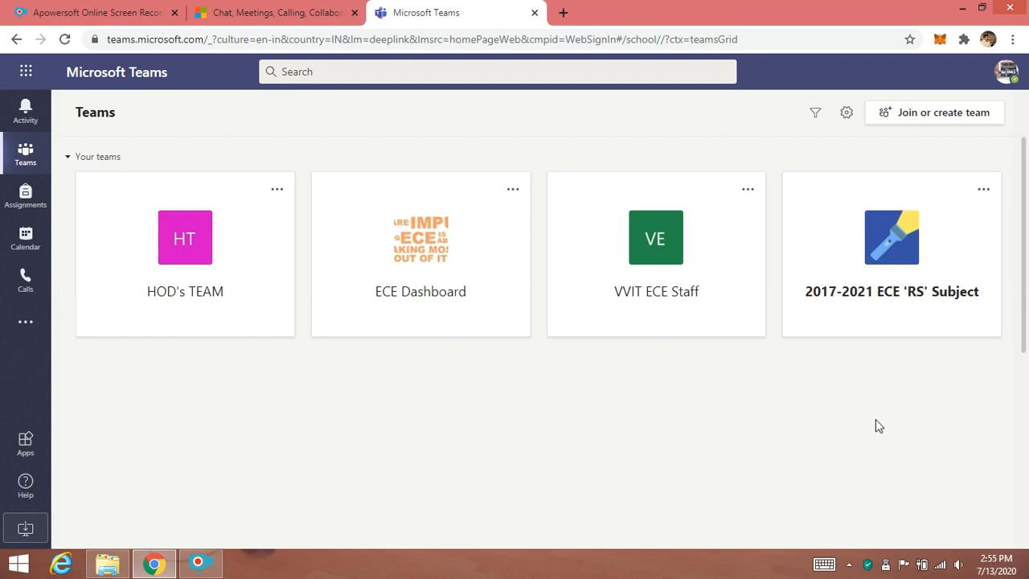
pyautogui.click(840, 256)
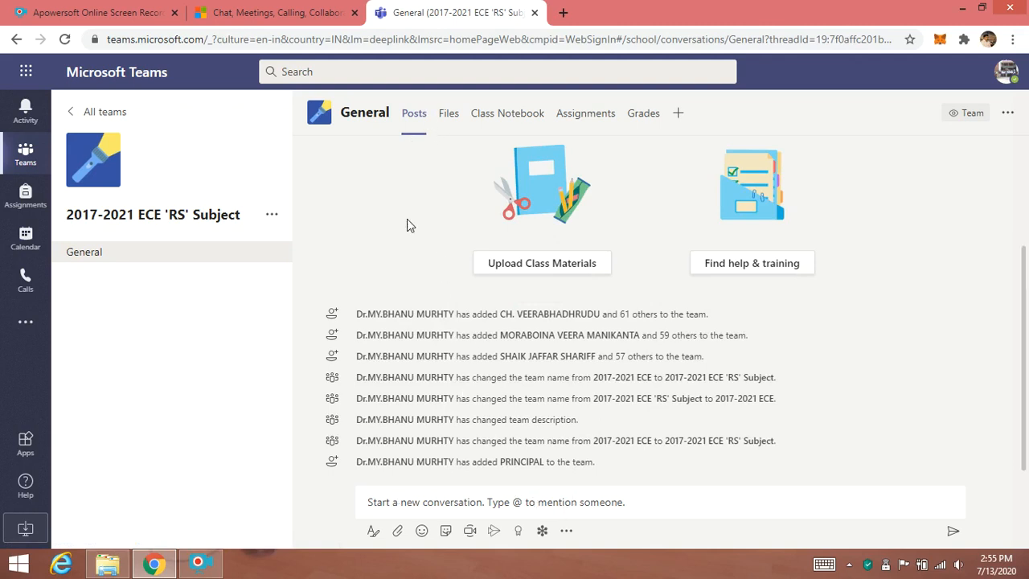
# - Browse the team's Files, Class Notebook and Posts tabs
pyautogui.click(449, 113)
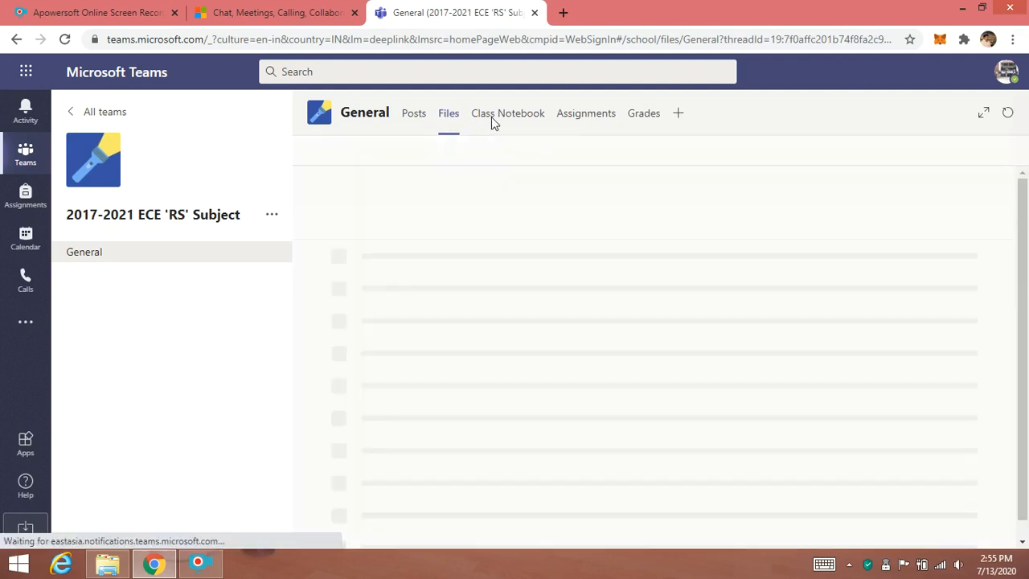
pyautogui.click(491, 117)
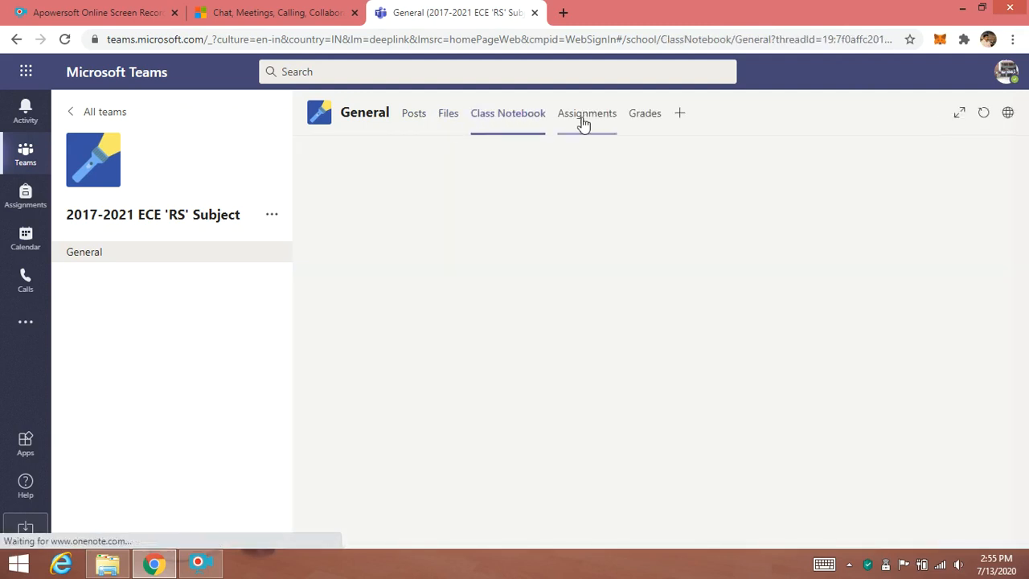
pyautogui.click(412, 118)
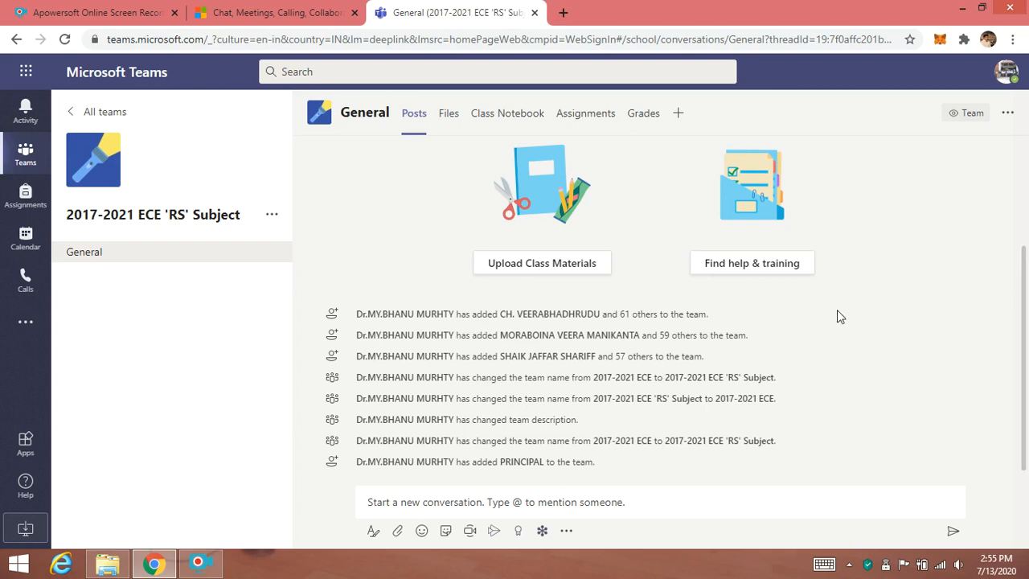
pyautogui.click(471, 539)
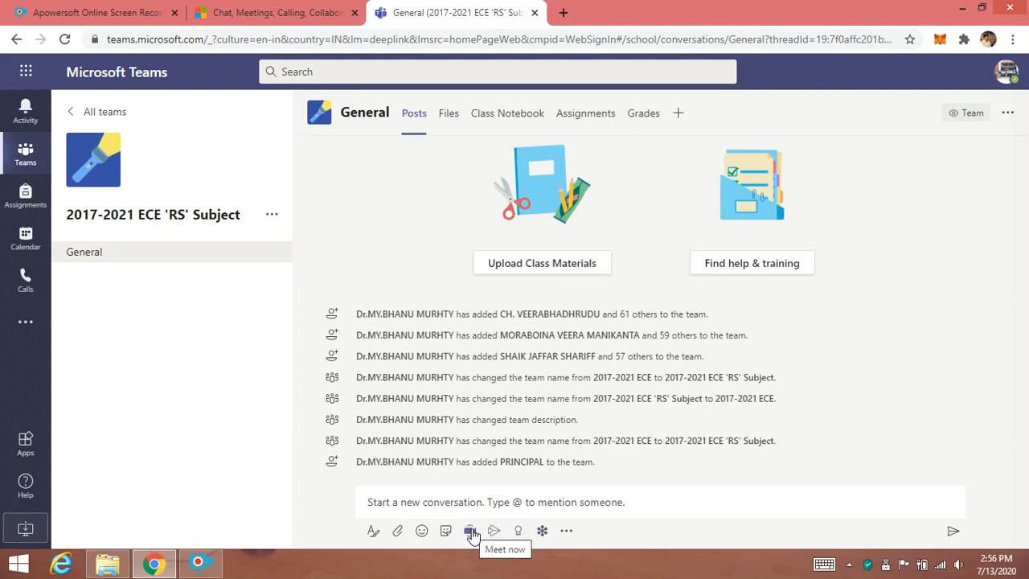
pyautogui.click(471, 532)
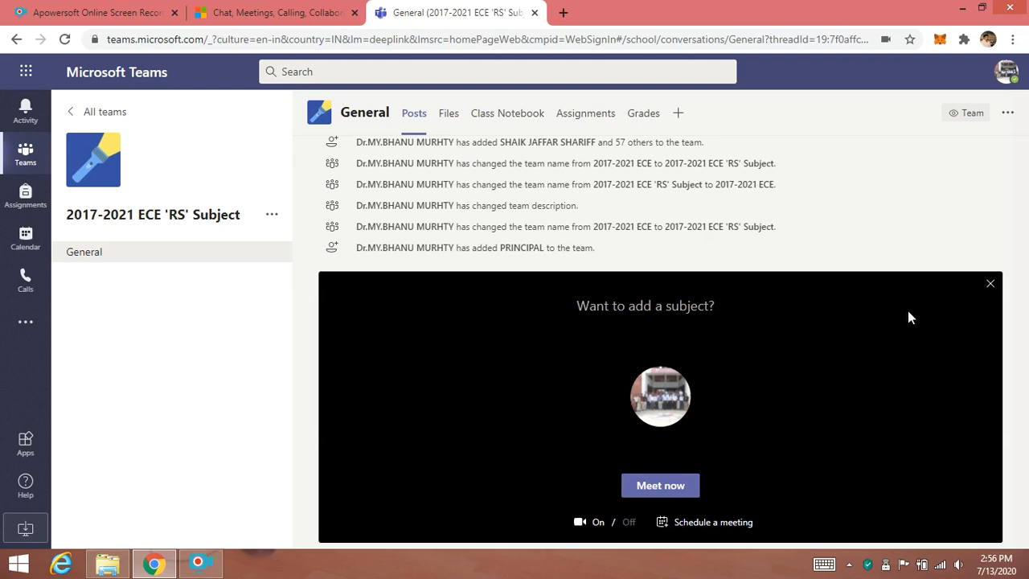
pyautogui.click(992, 285)
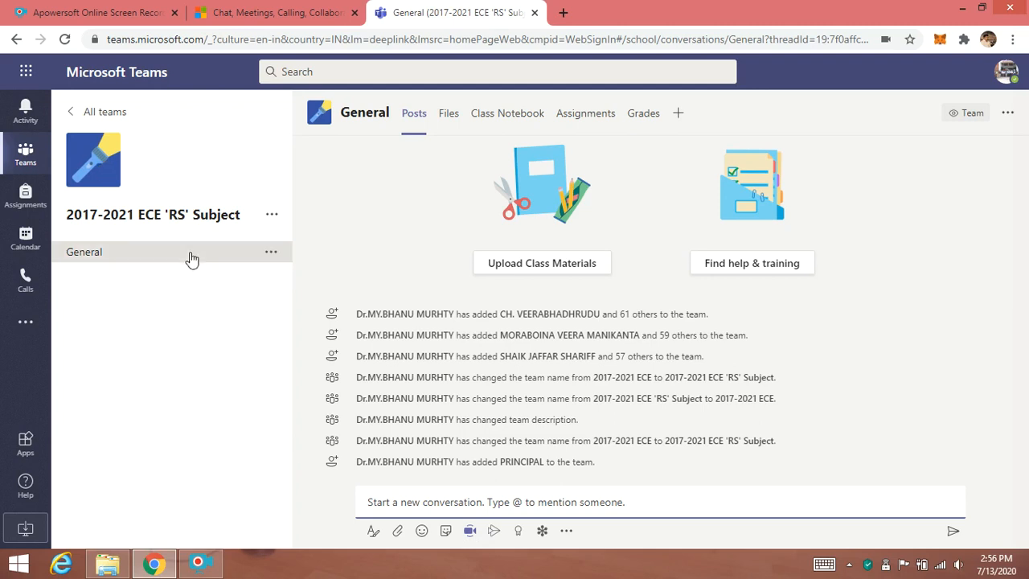
# - Return to all teams and start creating a new team of the Class type
pyautogui.click(90, 114)
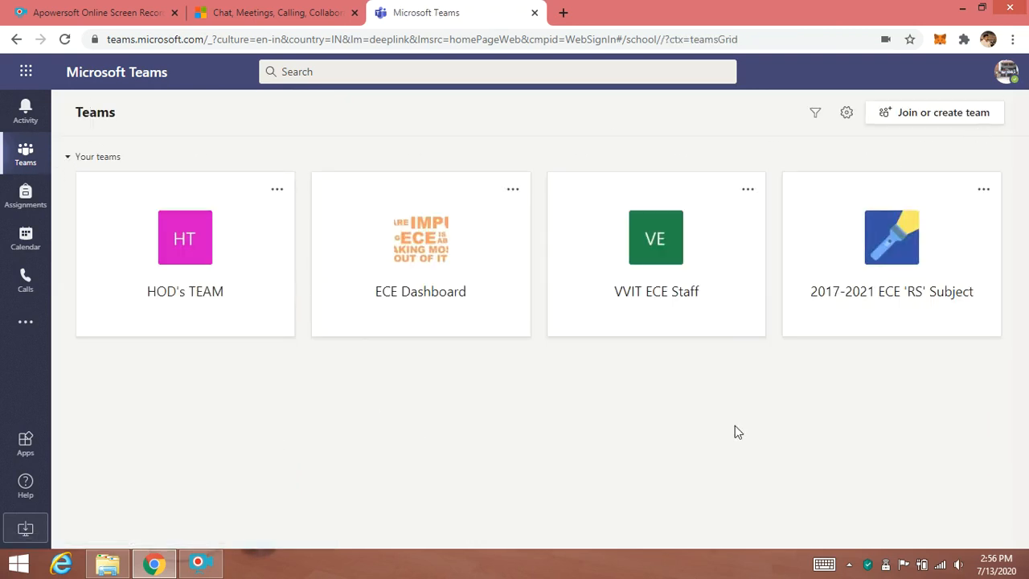
pyautogui.click(930, 117)
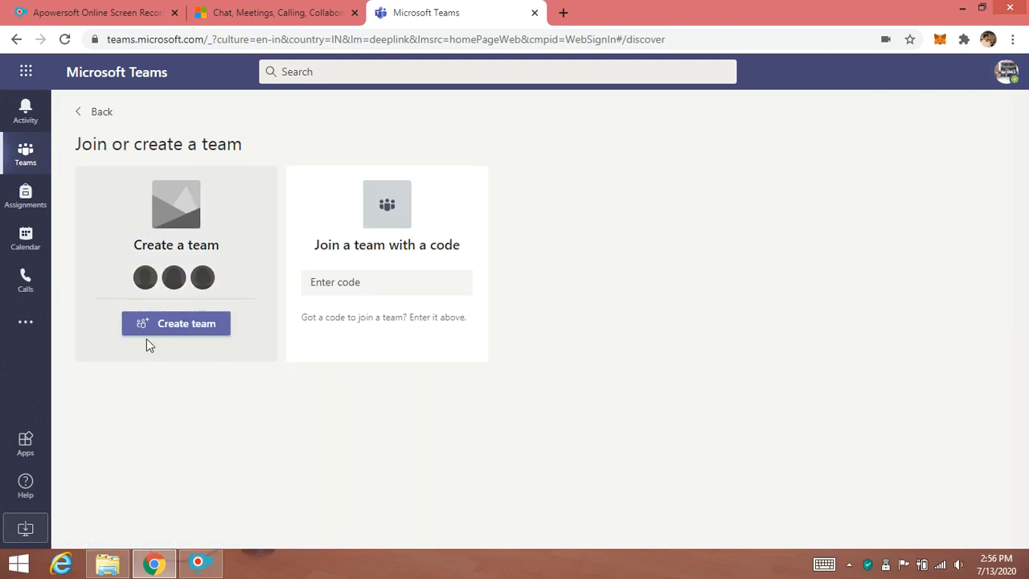
pyautogui.click(190, 325)
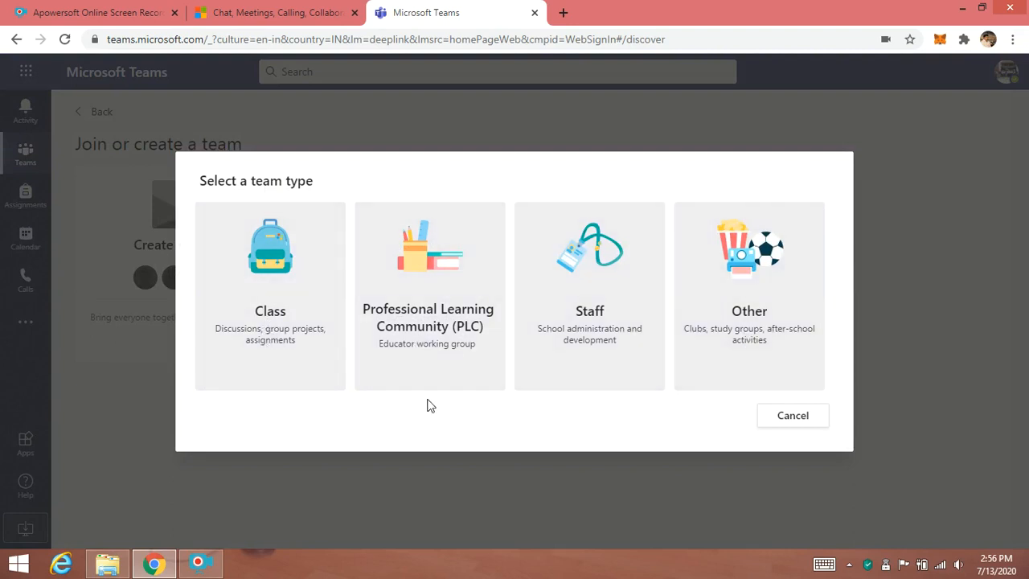
pyautogui.click(271, 345)
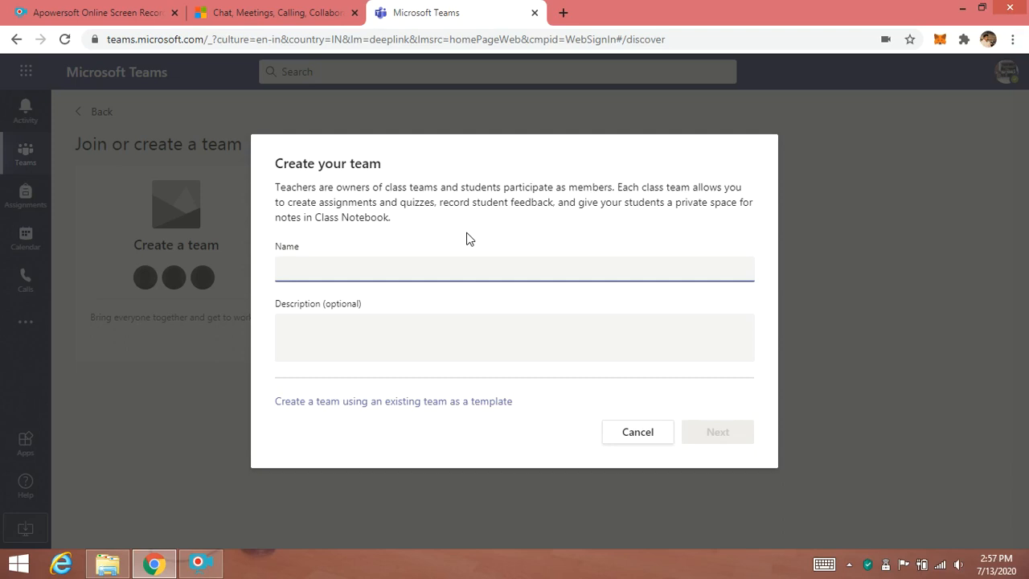
# - Name the new class team 2016-2020 ECE 'SC' Subject and continue
pyautogui.write('20')
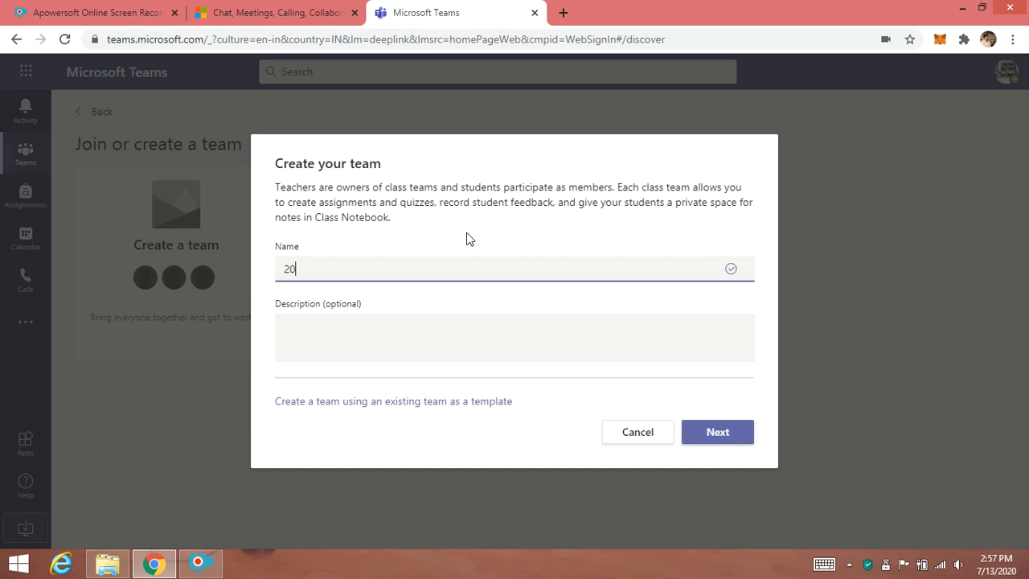
pyautogui.write("16-2020 ECE 'SC' Subject")
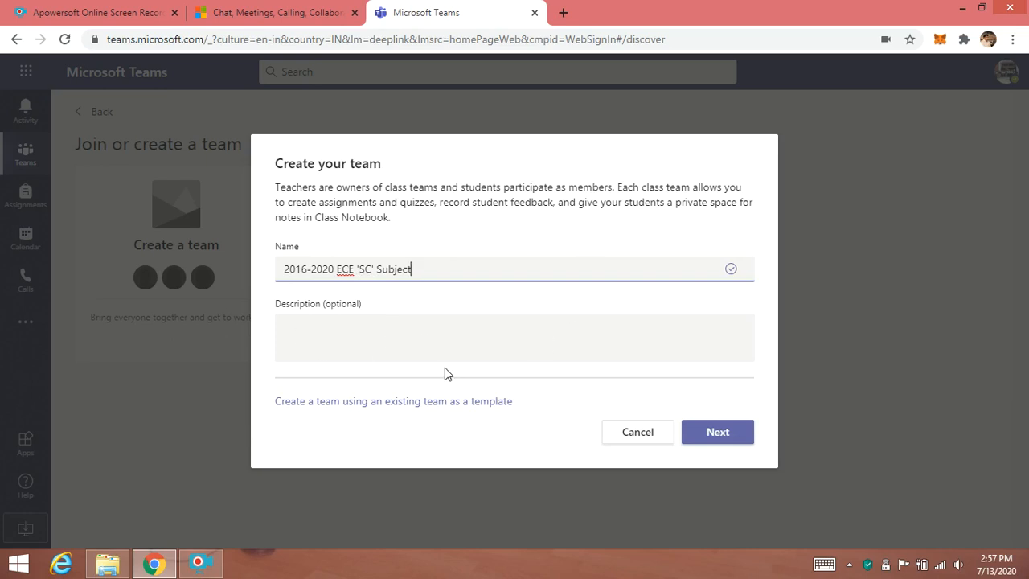
pyautogui.click(715, 435)
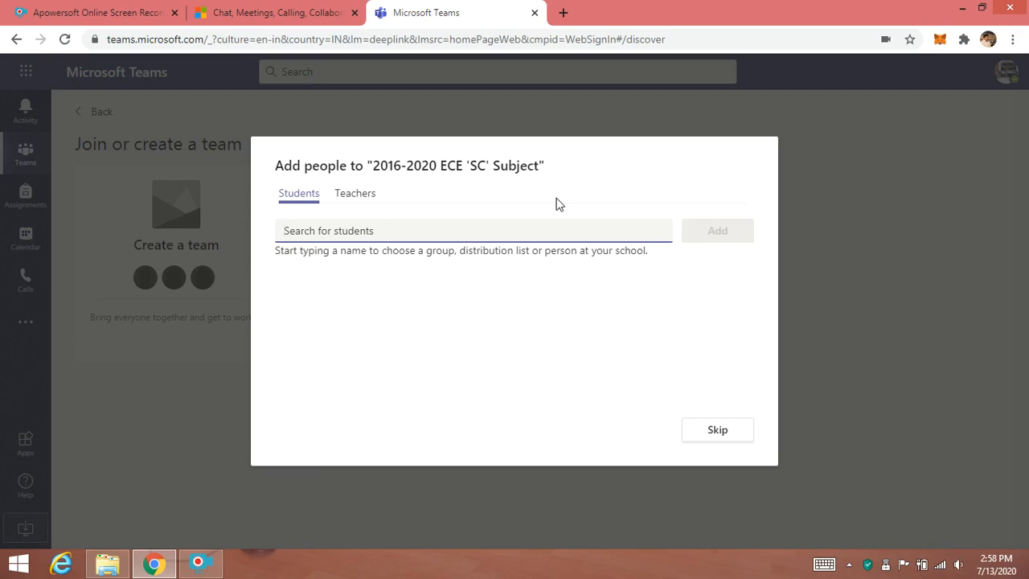
# - Search students for 2016 and add the 2016-2020 ECE-A Batch group
pyautogui.write('2016')
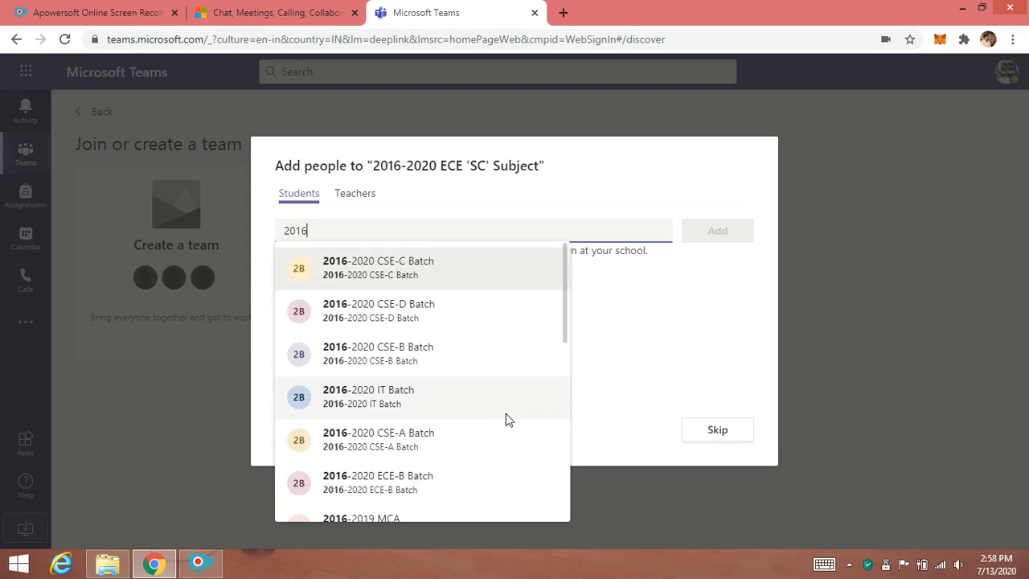
pyautogui.scroll(-1, 481, 402)
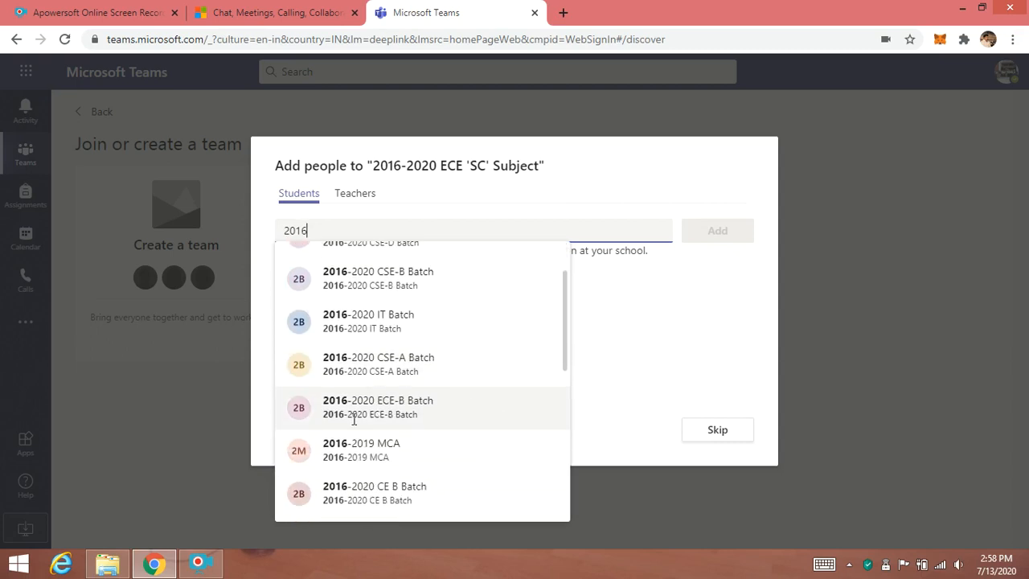
pyautogui.scroll(-1, 418, 388)
pyautogui.scroll(-2, 419, 378)
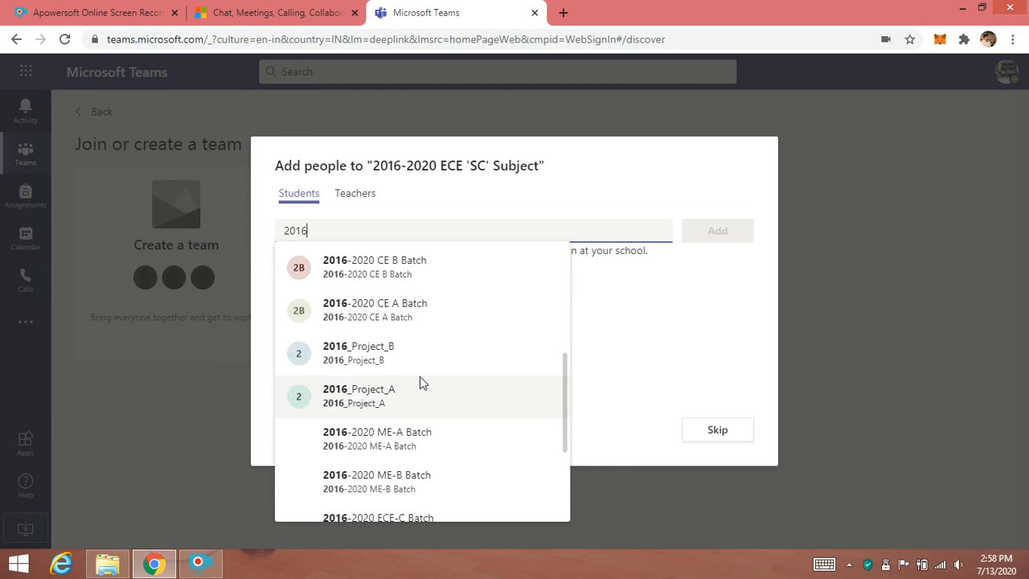
pyautogui.scroll(-2, 420, 383)
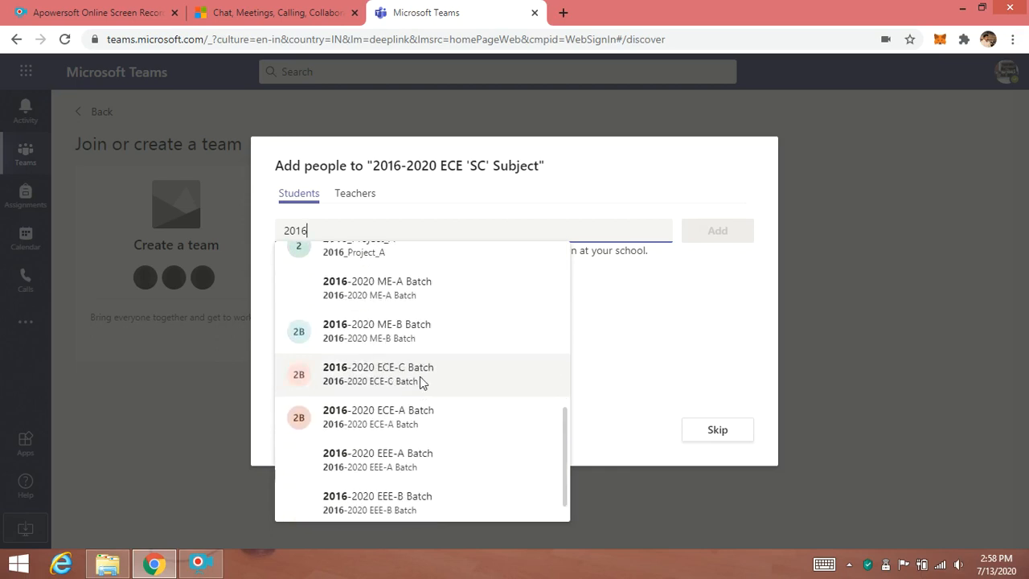
pyautogui.click(390, 420)
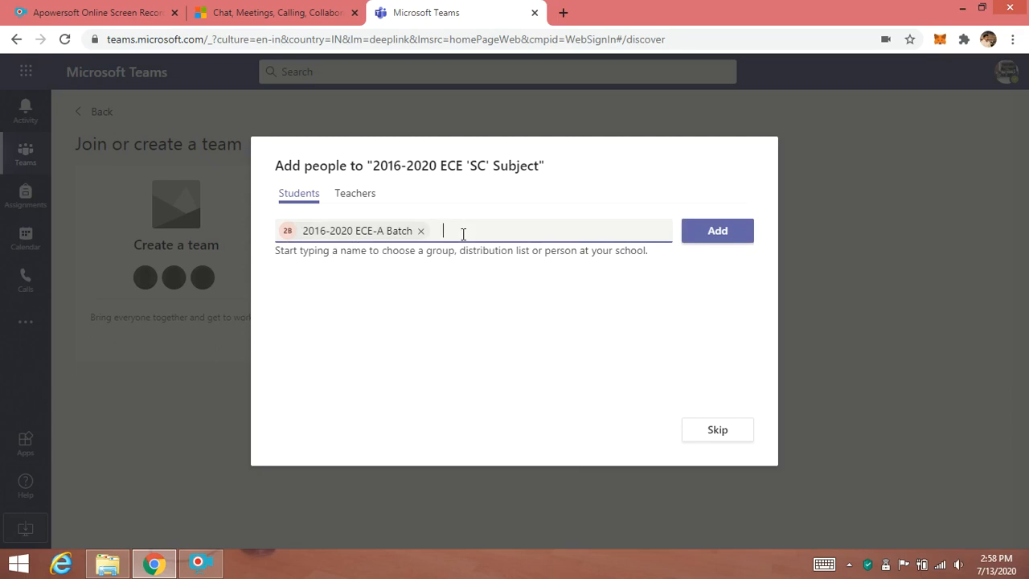
# - Search for 2016-2020 and add the 2016-2020 ECE-B Batch group
pyautogui.write('2016')
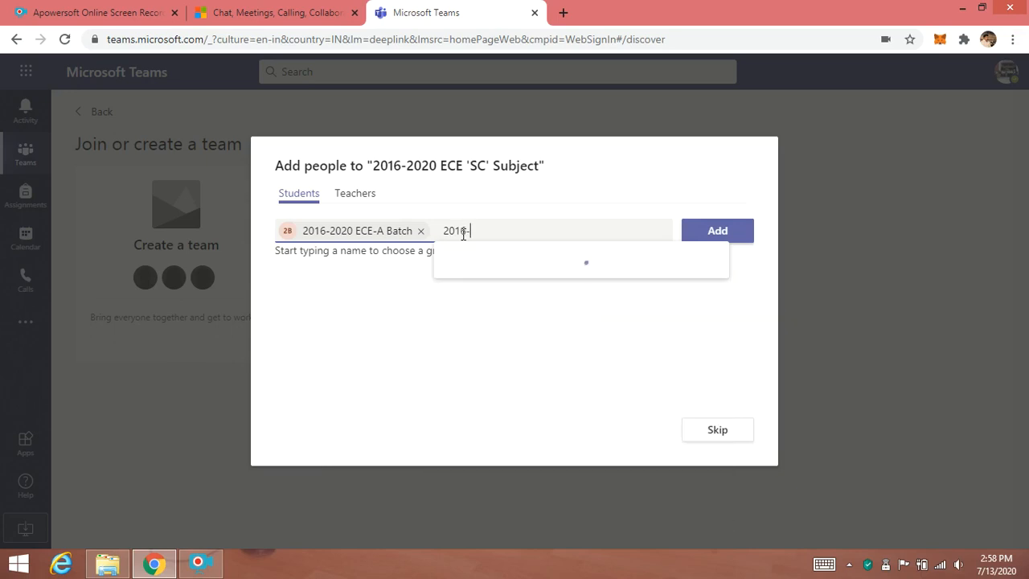
pyautogui.write('-2020')
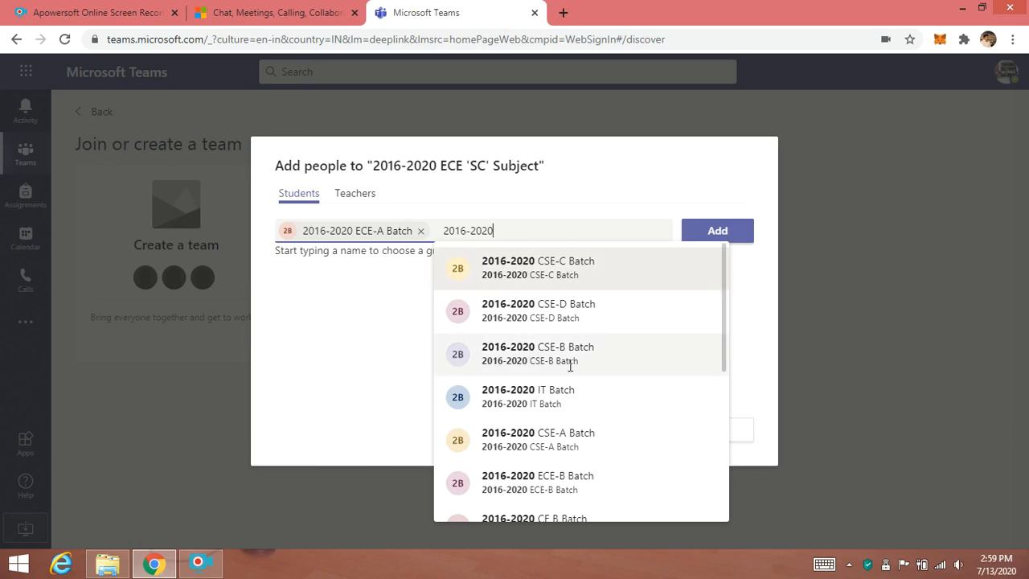
pyautogui.click(552, 483)
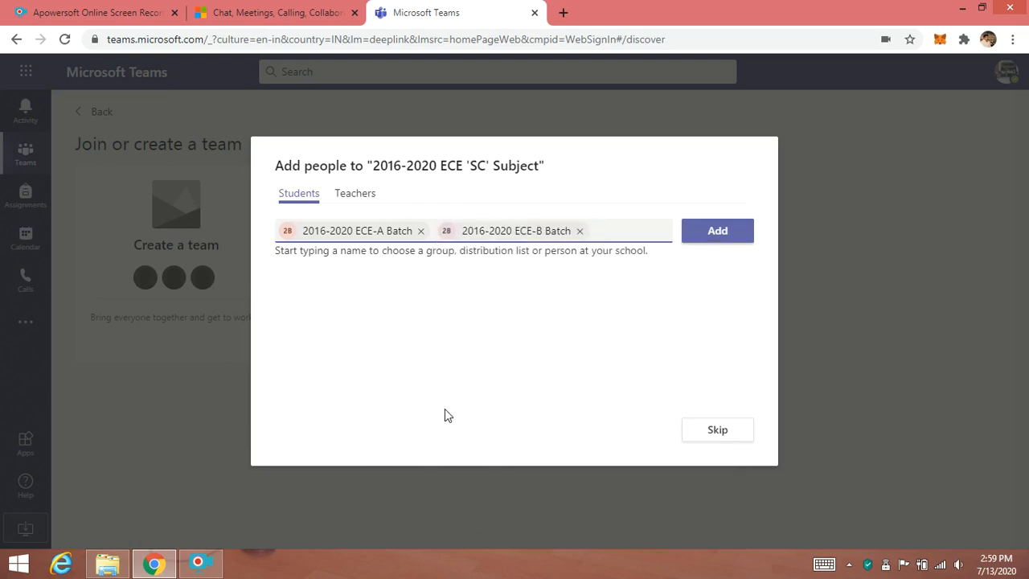
# - Search for 2016-2020 again and add the 2016-2020 ECE-C Batch group
pyautogui.write('2016')
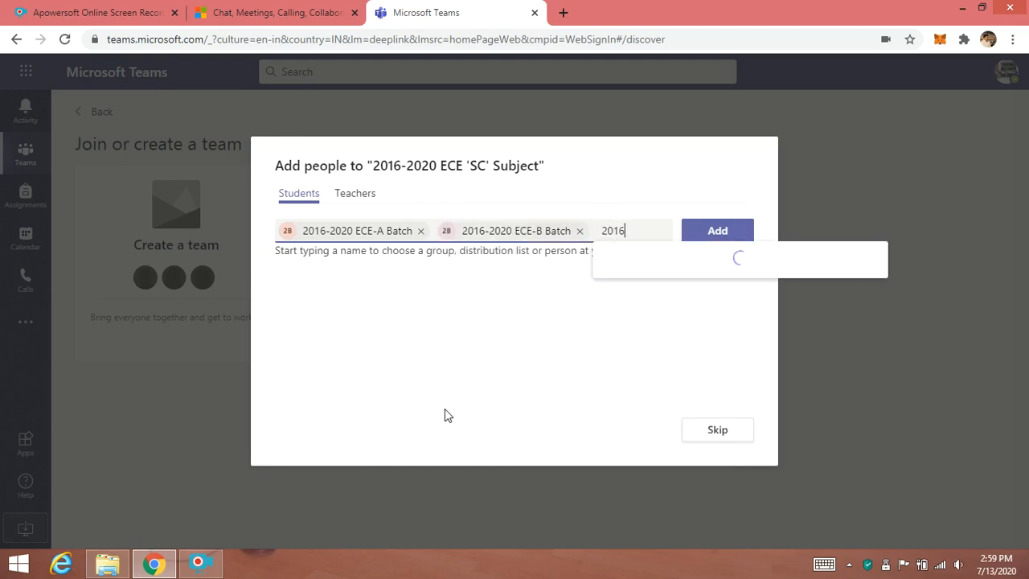
pyautogui.write('-2020')
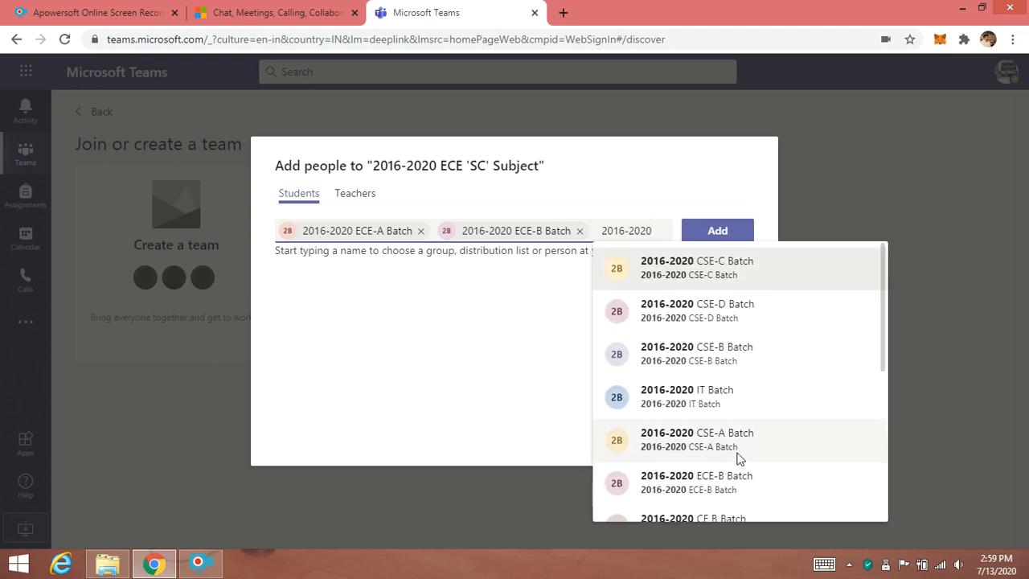
pyautogui.scroll(-1, 730, 427)
pyautogui.scroll(-4, 730, 428)
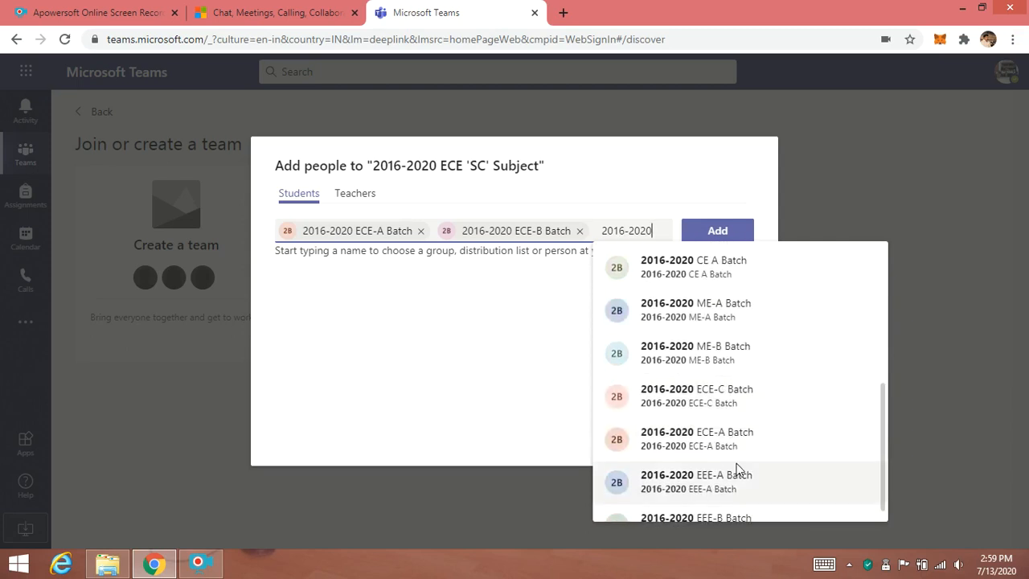
pyautogui.click(708, 412)
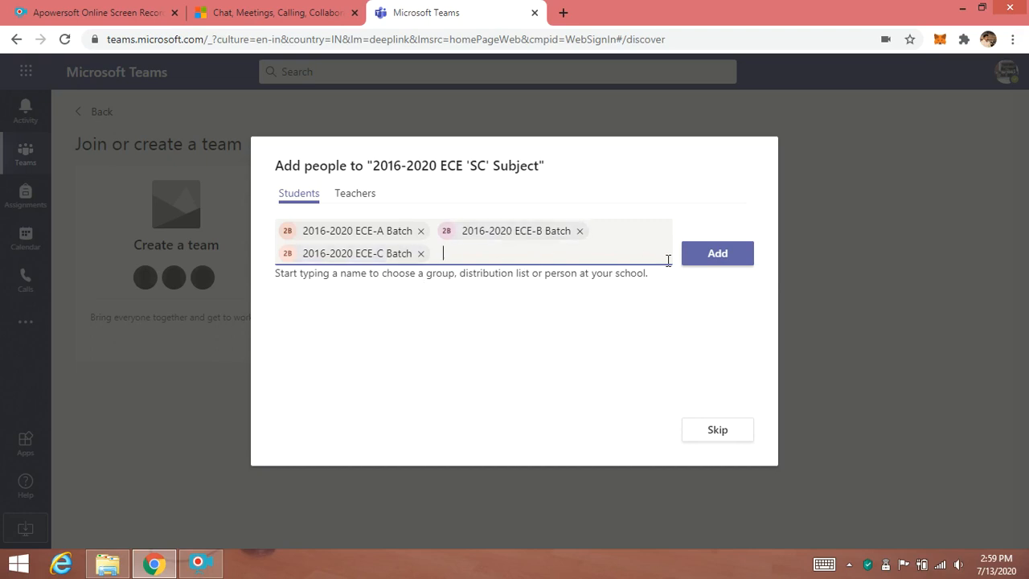
# - Add the three selected ECE batch groups as students and confirm adding the members of each batch
pyautogui.click(711, 257)
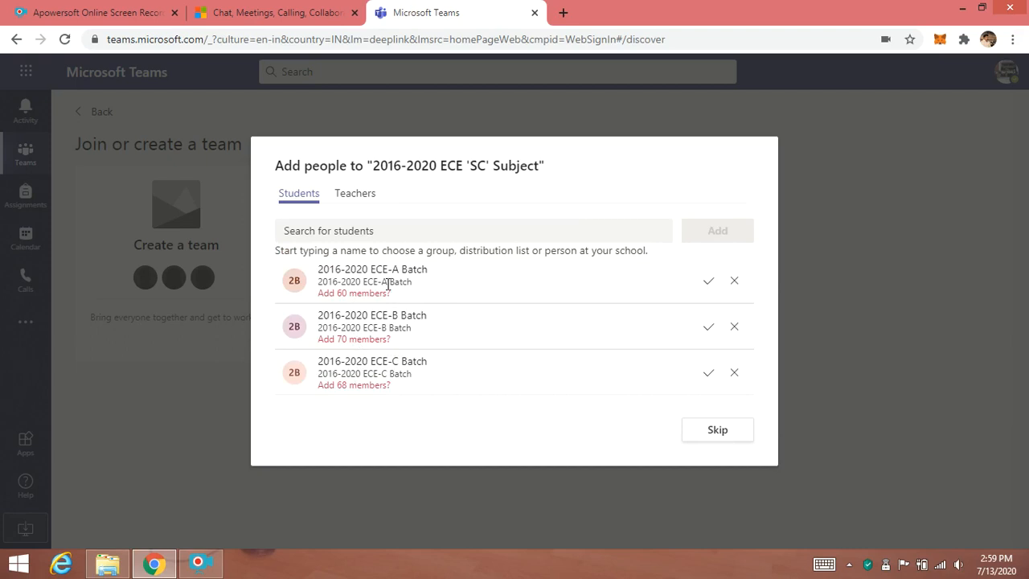
pyautogui.click(708, 283)
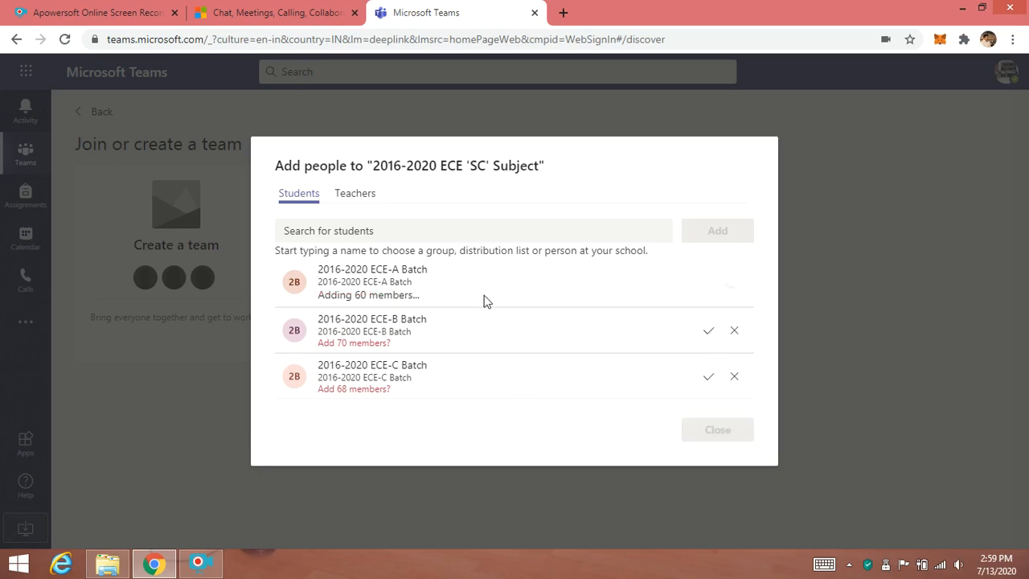
pyautogui.click(709, 329)
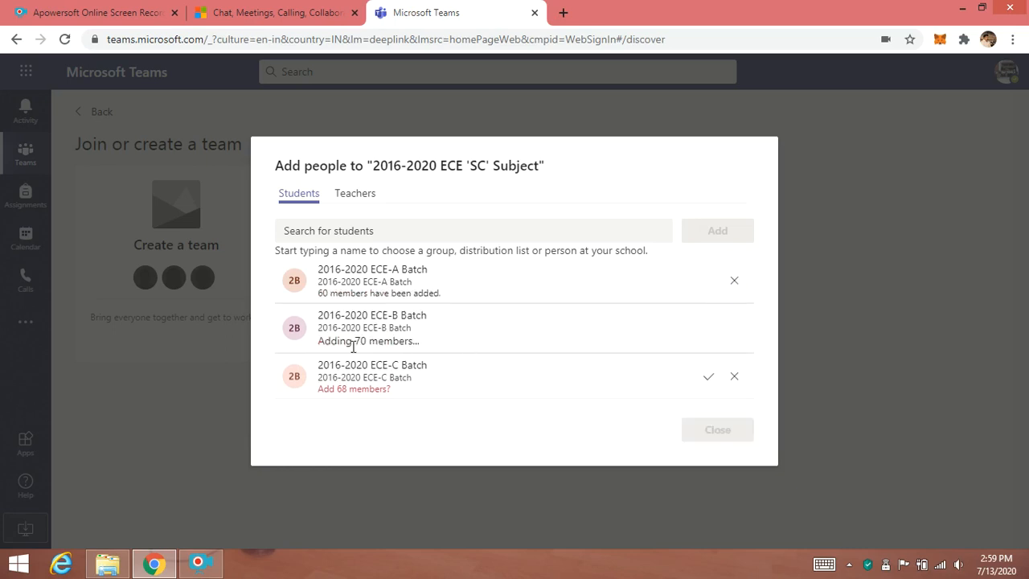
pyautogui.click(708, 374)
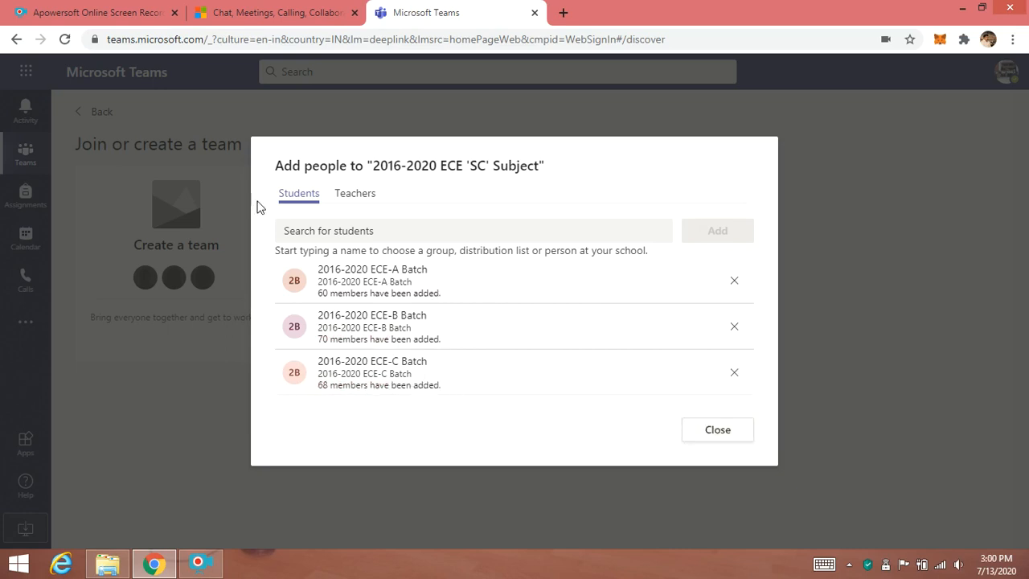
# - Switch to teachers, search for the colleague by name, and add the matching assistant professor as a teacher
pyautogui.click(366, 198)
pyautogui.click(395, 232)
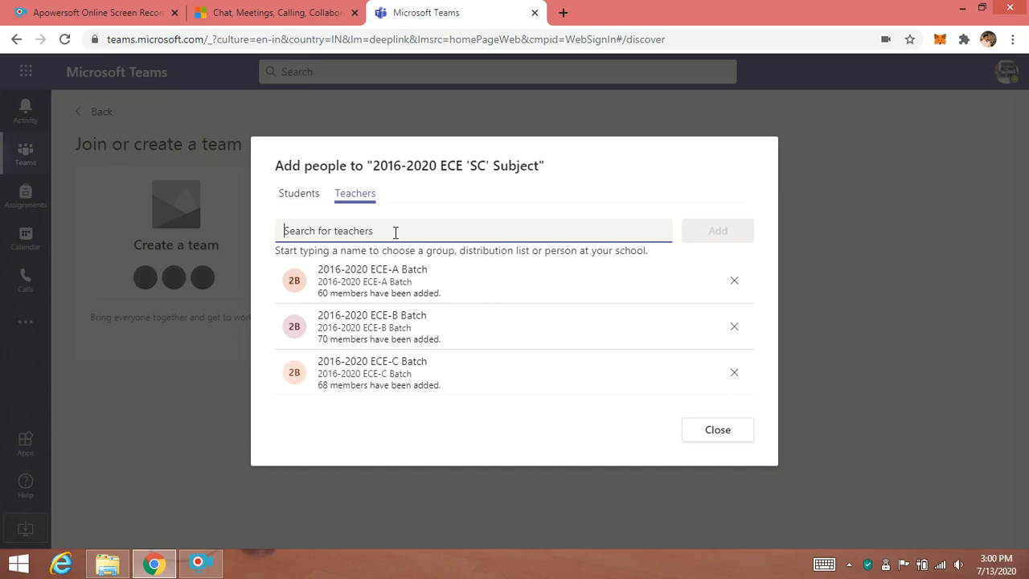
pyautogui.write('vijay')
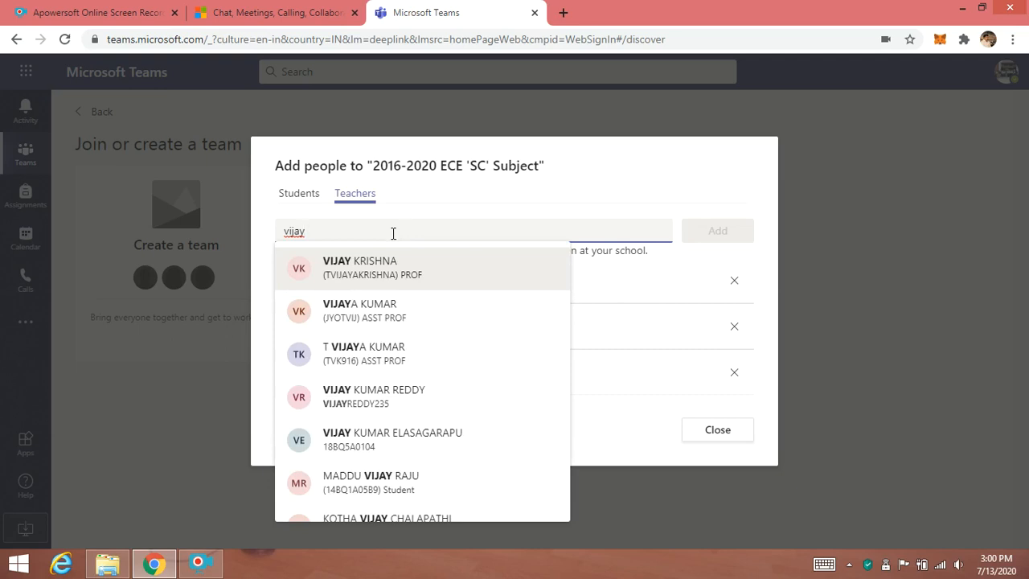
pyautogui.click(356, 354)
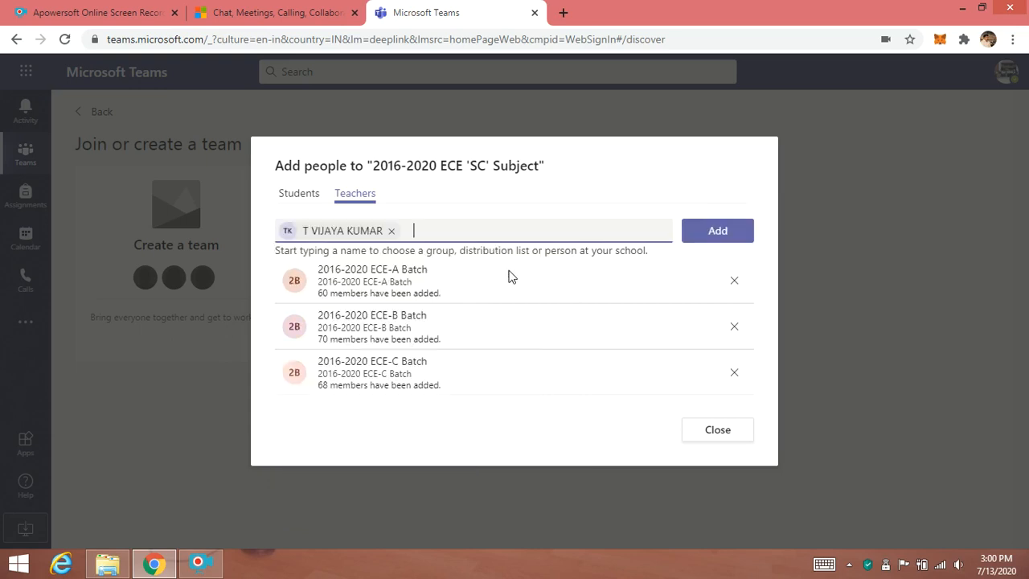
pyautogui.click(728, 231)
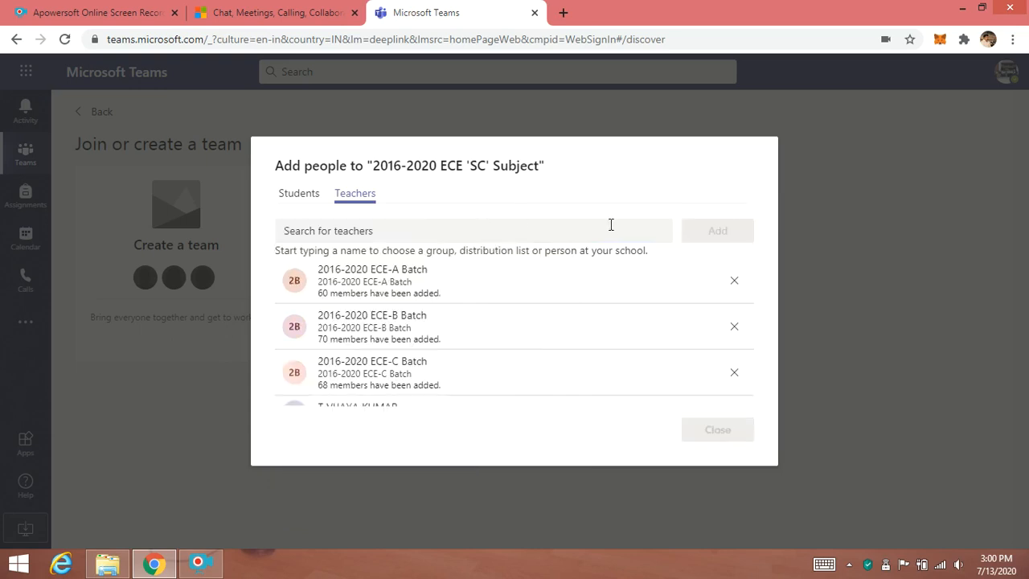
# - Review the list of added students and teacher, then close the add-people dialog
pyautogui.scroll(-2, 577, 310)
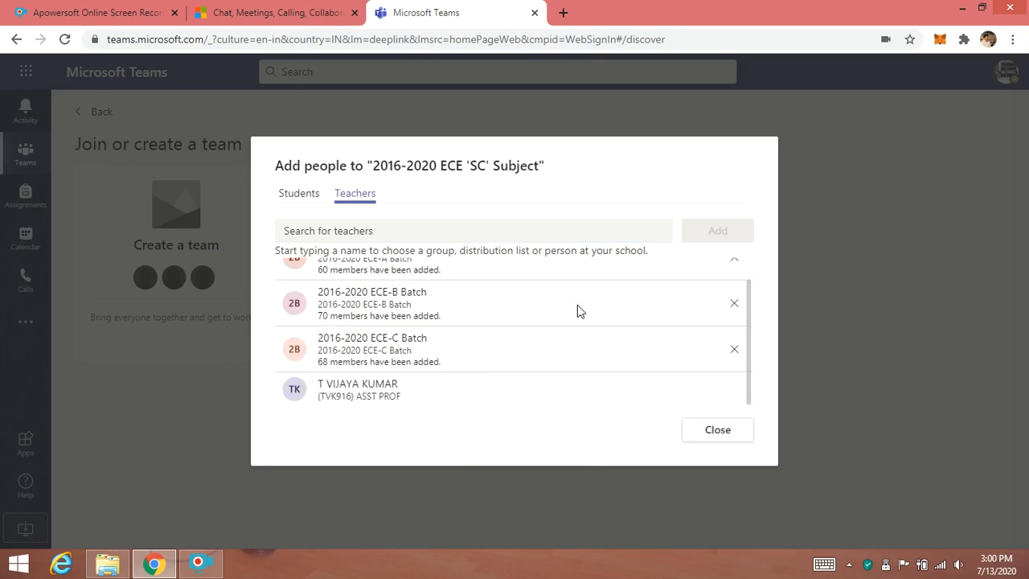
pyautogui.scroll(1, 577, 305)
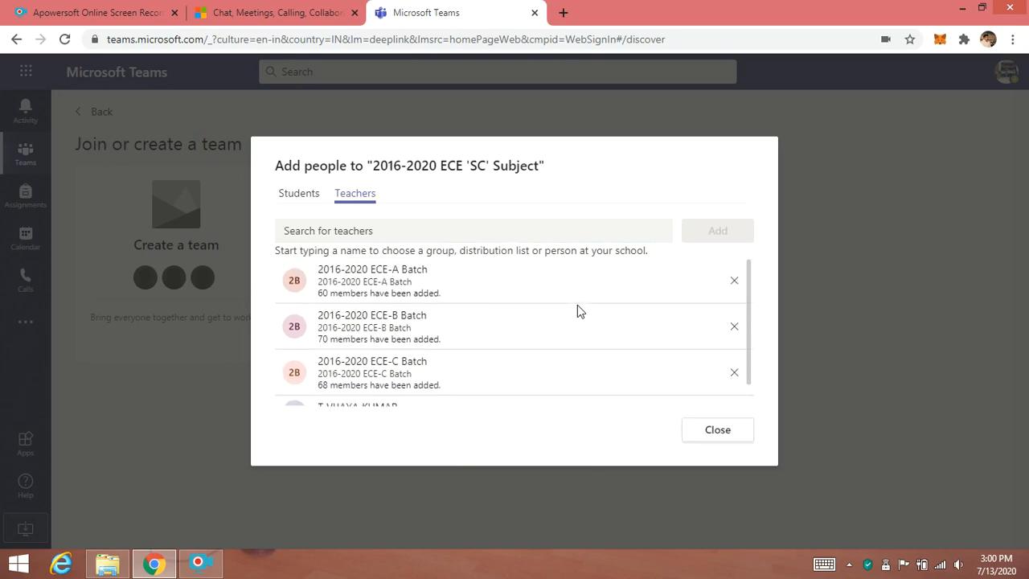
pyautogui.scroll(-1, 577, 305)
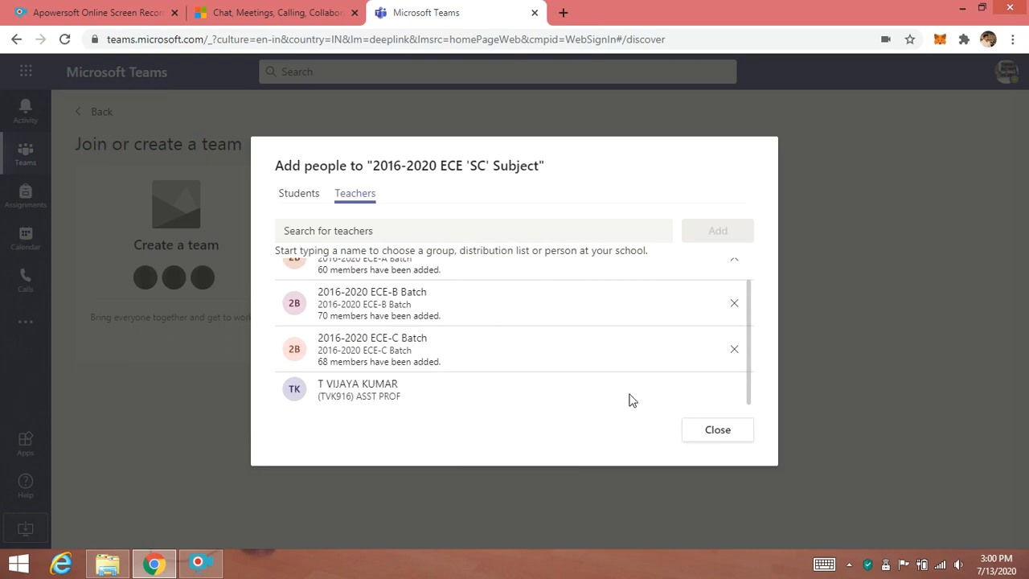
pyautogui.click(717, 432)
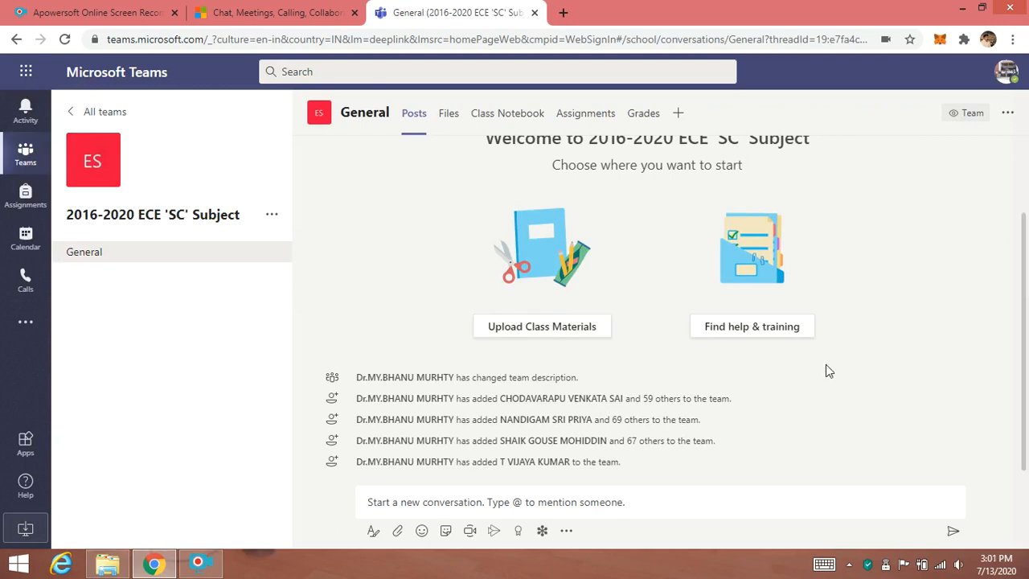
# - Open the class team's edit dialog and set its subject to Engineering
pyautogui.scroll(2, 810, 372)
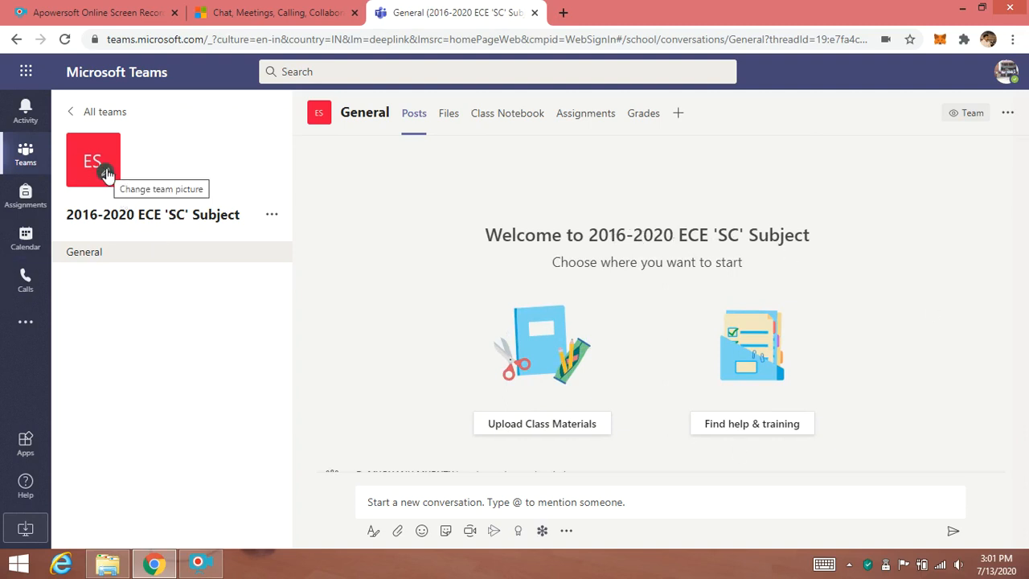
pyautogui.click(270, 216)
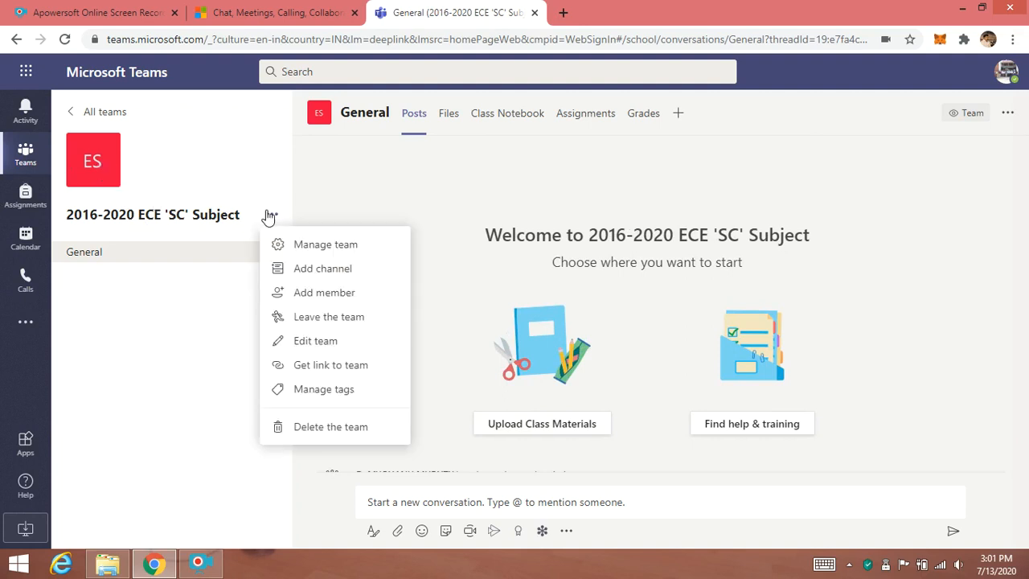
pyautogui.click(302, 340)
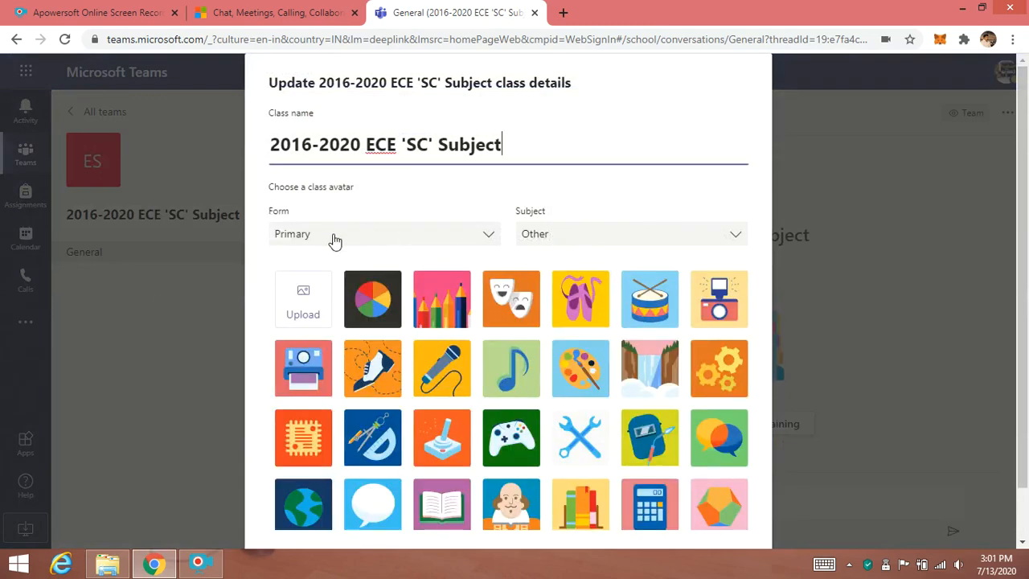
pyautogui.click(621, 234)
pyautogui.click(556, 303)
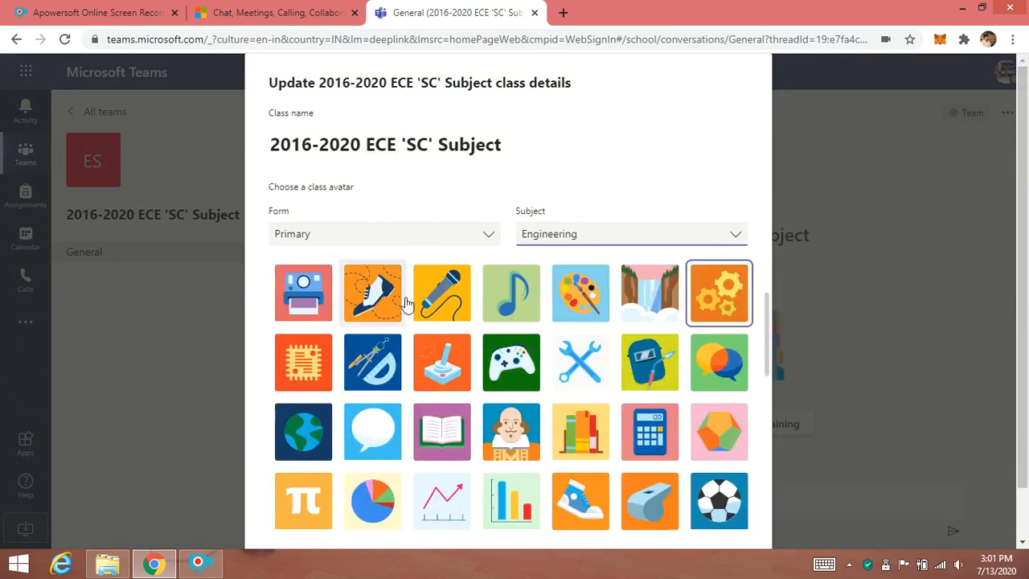
# - Choose the mountain-landscape class avatar and update the team details
pyautogui.scroll(-2, 580, 343)
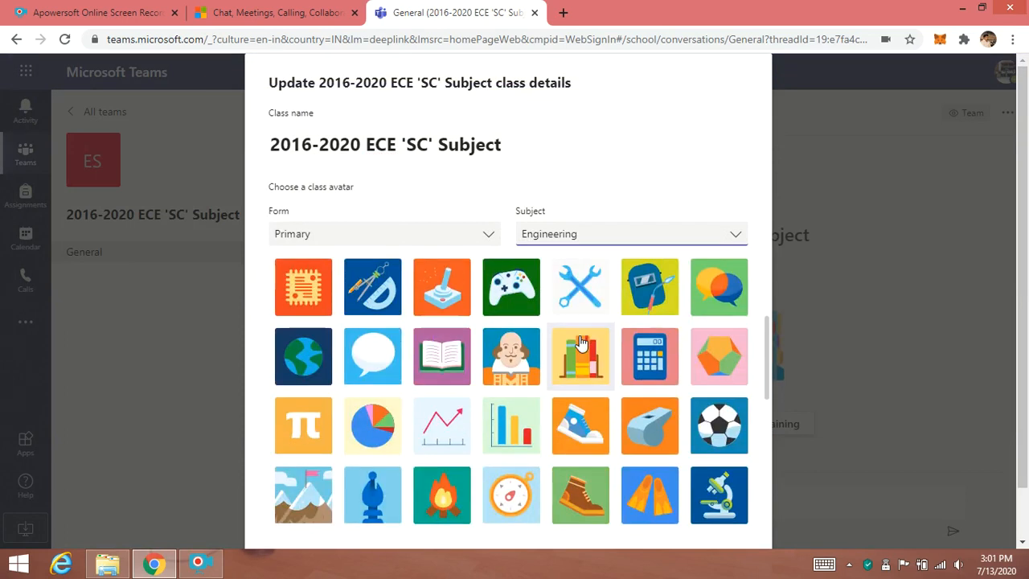
pyautogui.scroll(-1, 580, 343)
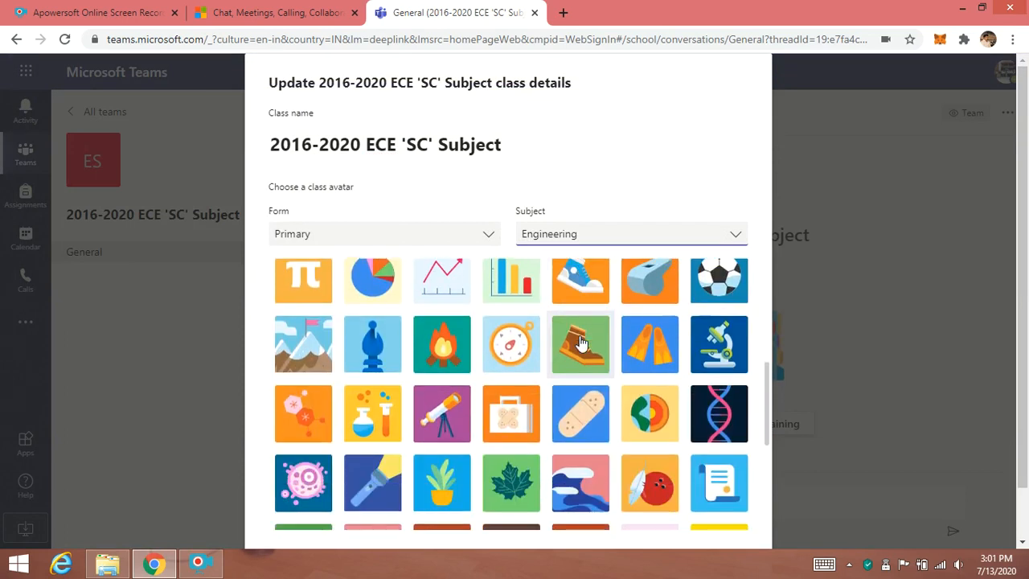
pyautogui.scroll(-5, 580, 343)
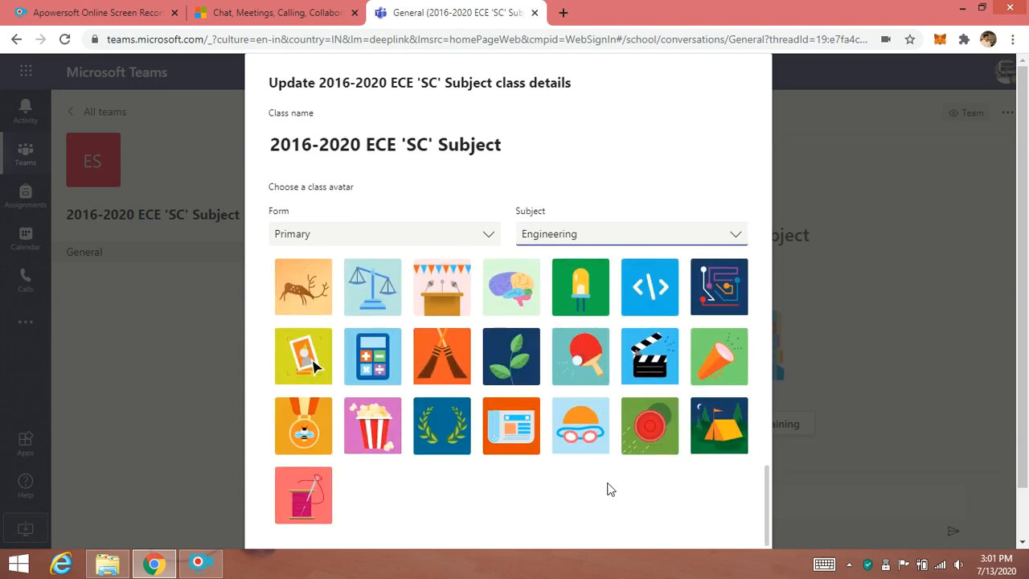
pyautogui.scroll(3, 609, 489)
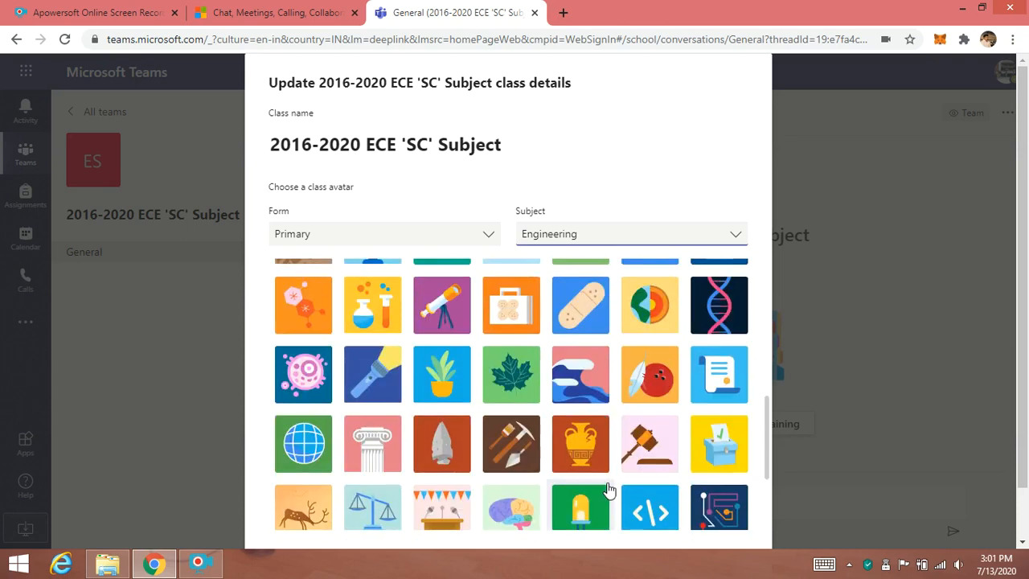
pyautogui.scroll(1, 609, 489)
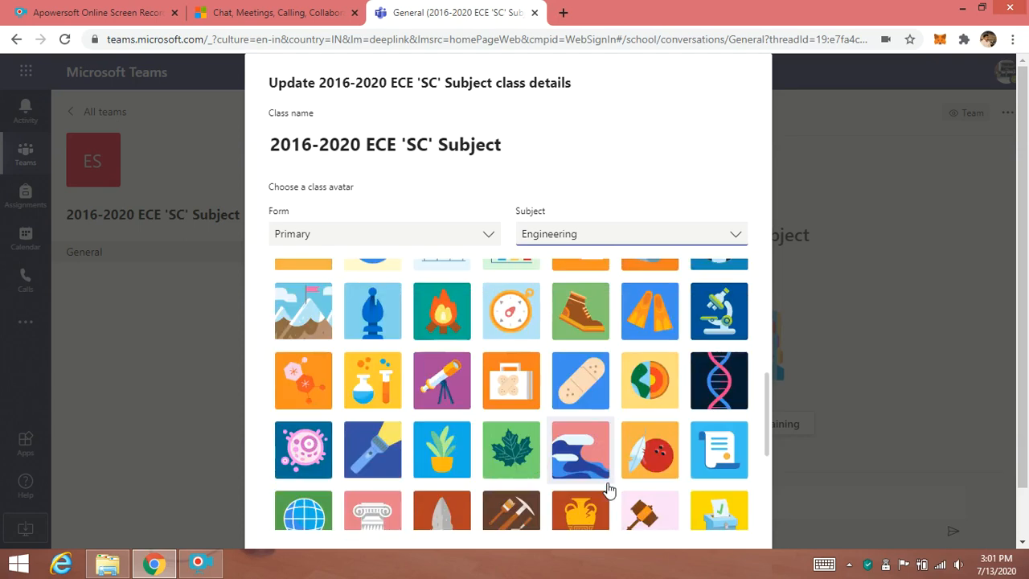
pyautogui.scroll(1, 609, 488)
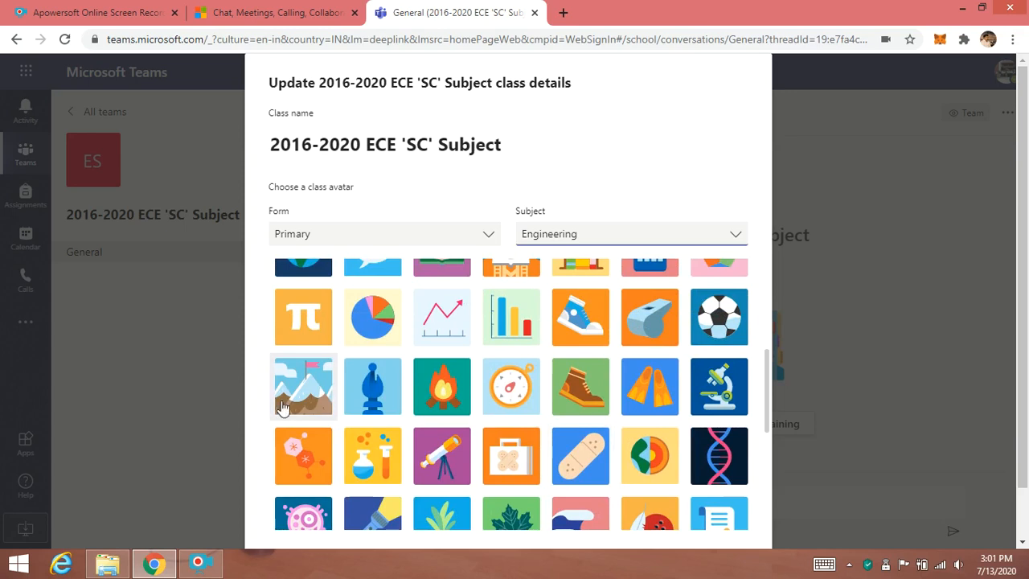
pyautogui.click(292, 388)
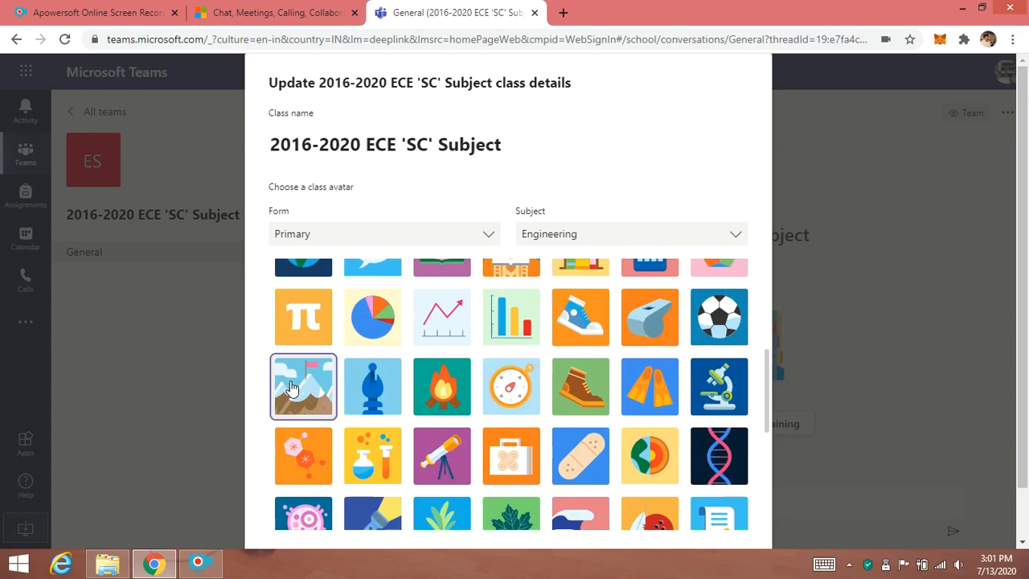
pyautogui.scroll(-3, 635, 362)
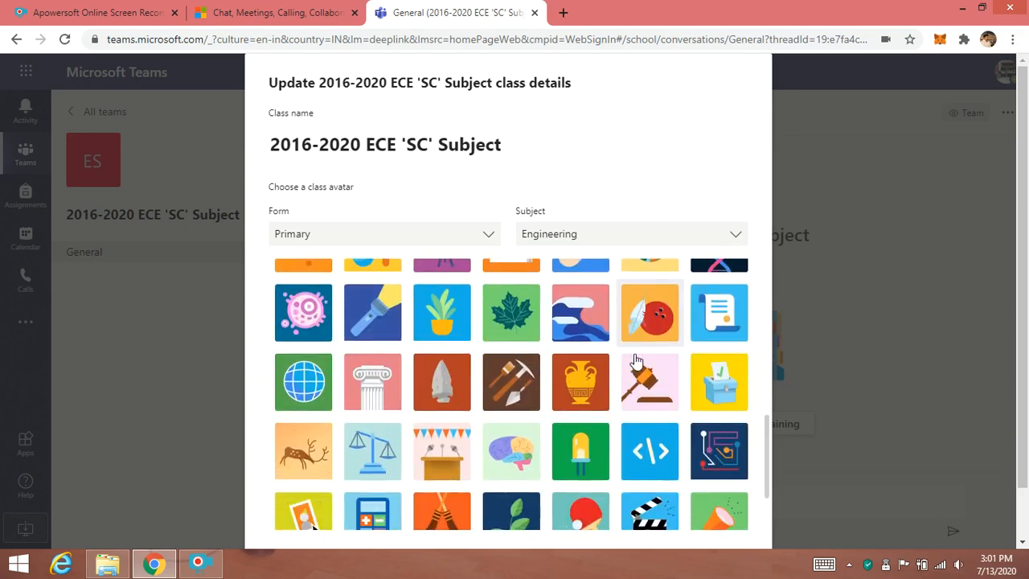
pyautogui.scroll(-3, 635, 362)
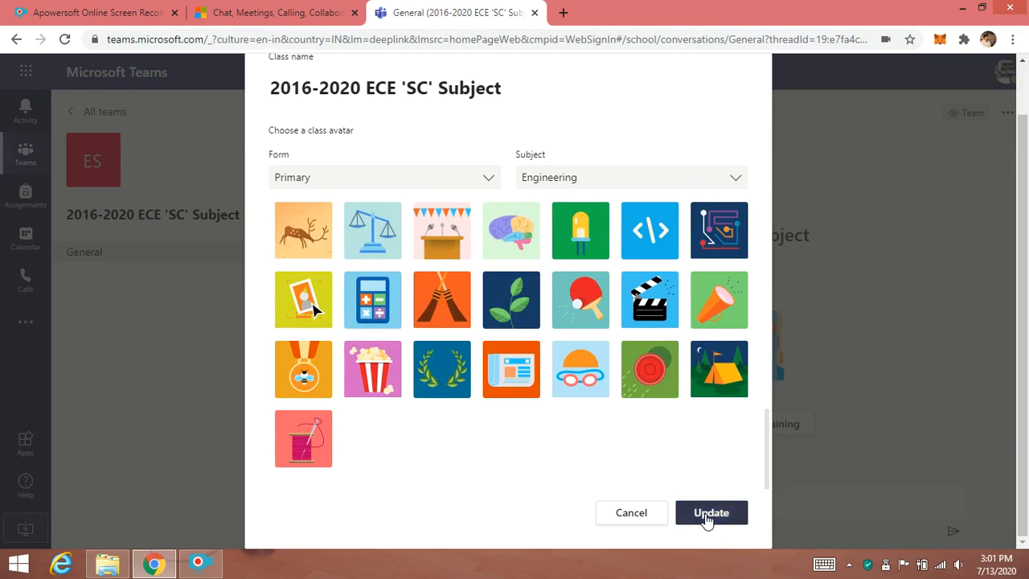
pyautogui.click(707, 515)
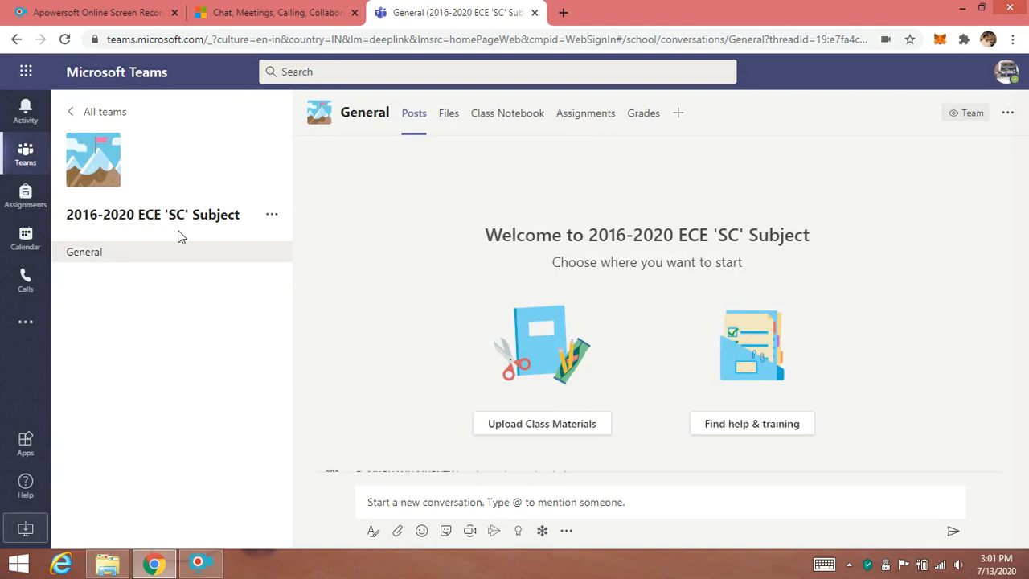
# - Review the team's activity posts listing the added members
pyautogui.scroll(-2, 393, 251)
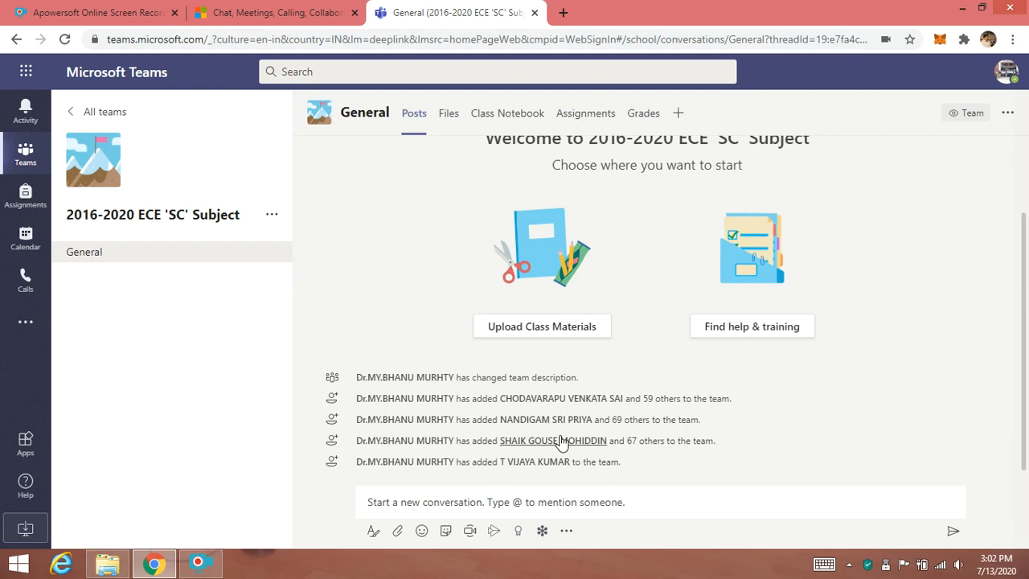
pyautogui.moveTo(536, 464)
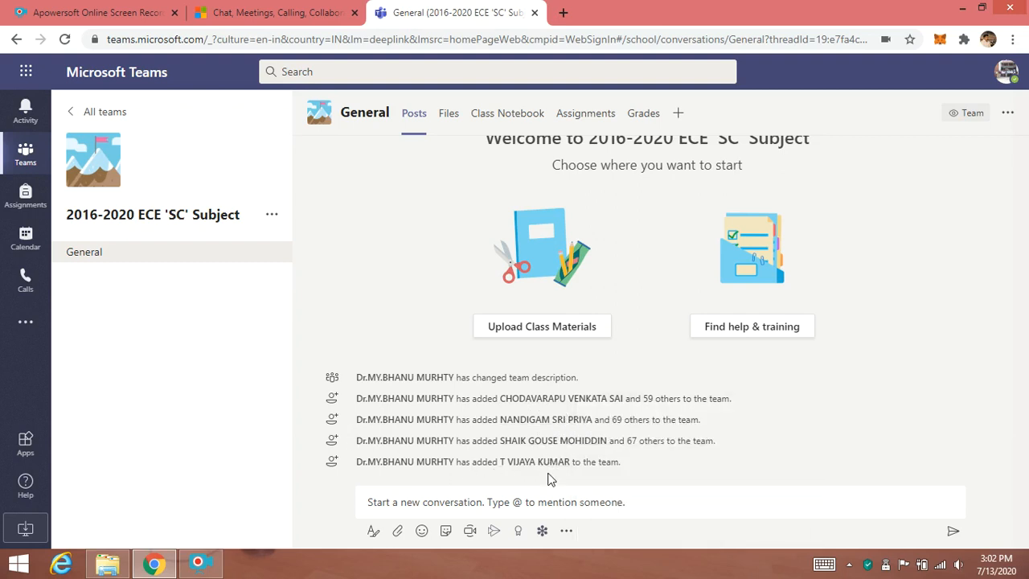
pyautogui.scroll(2, 413, 308)
pyautogui.scroll(-2, 413, 307)
# - Browse between the teams list and the 2016-2020 ECE 'SC' Subject class team
pyautogui.click(104, 113)
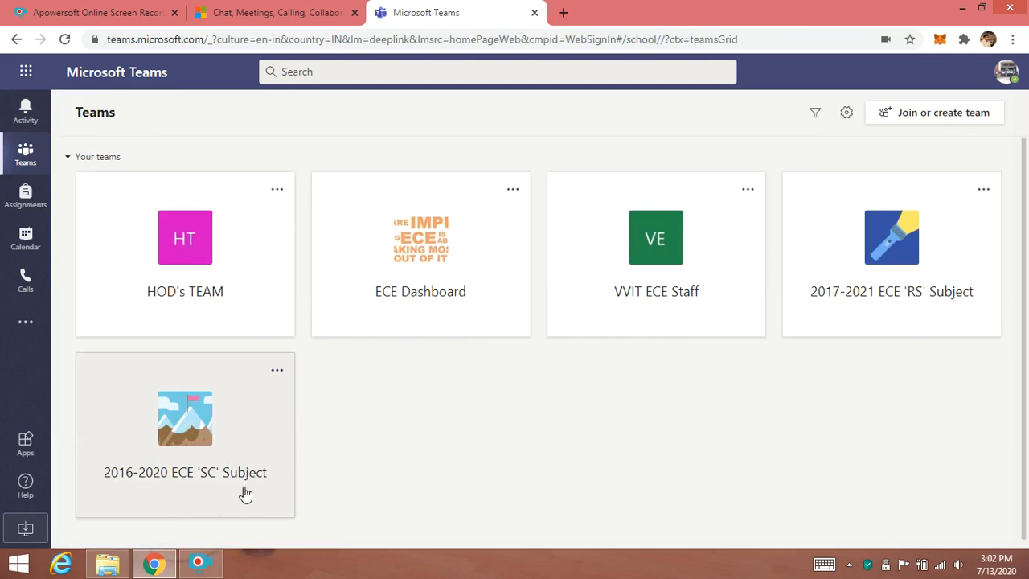
pyautogui.click(277, 375)
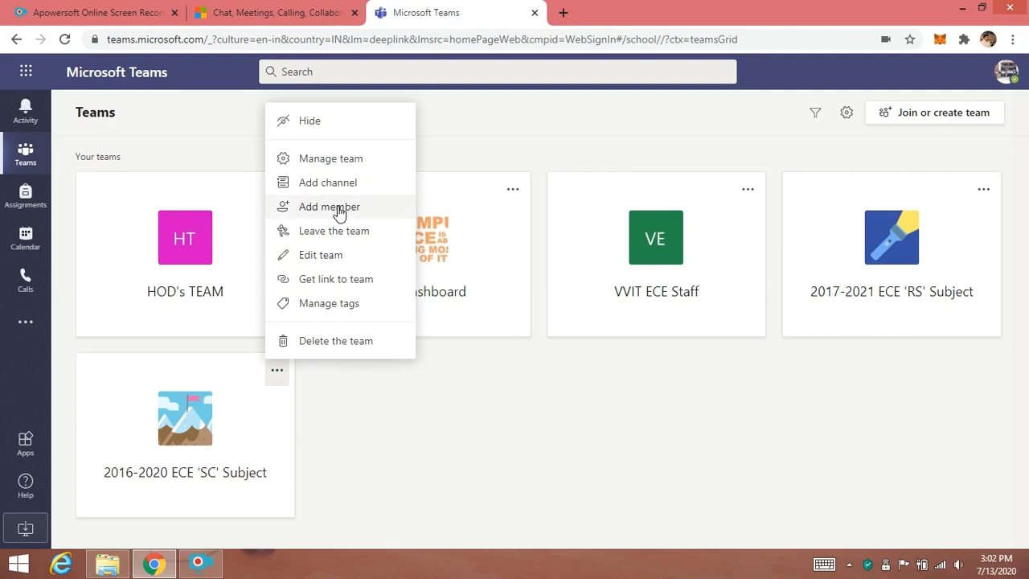
pyautogui.click(405, 408)
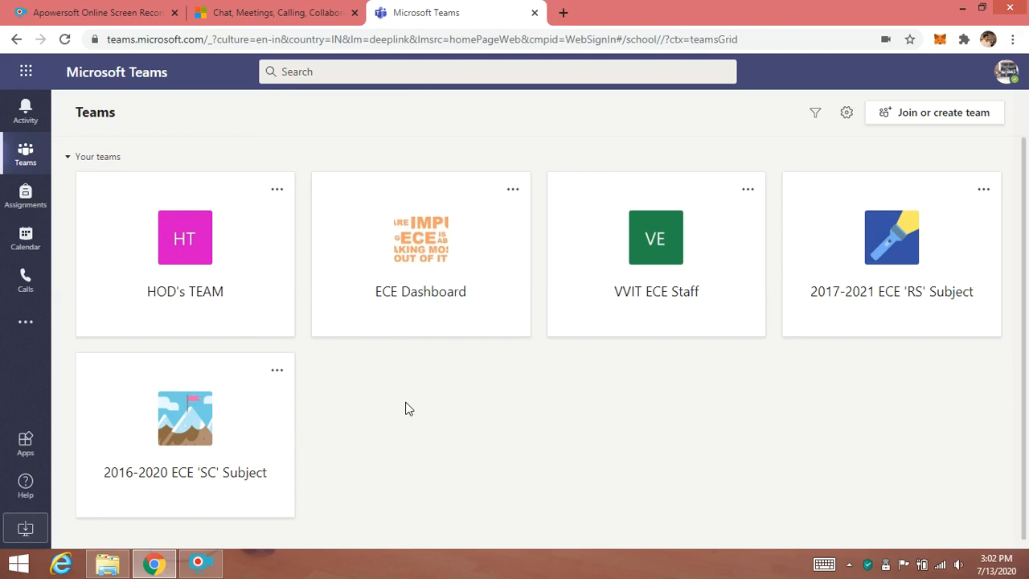
pyautogui.click(193, 424)
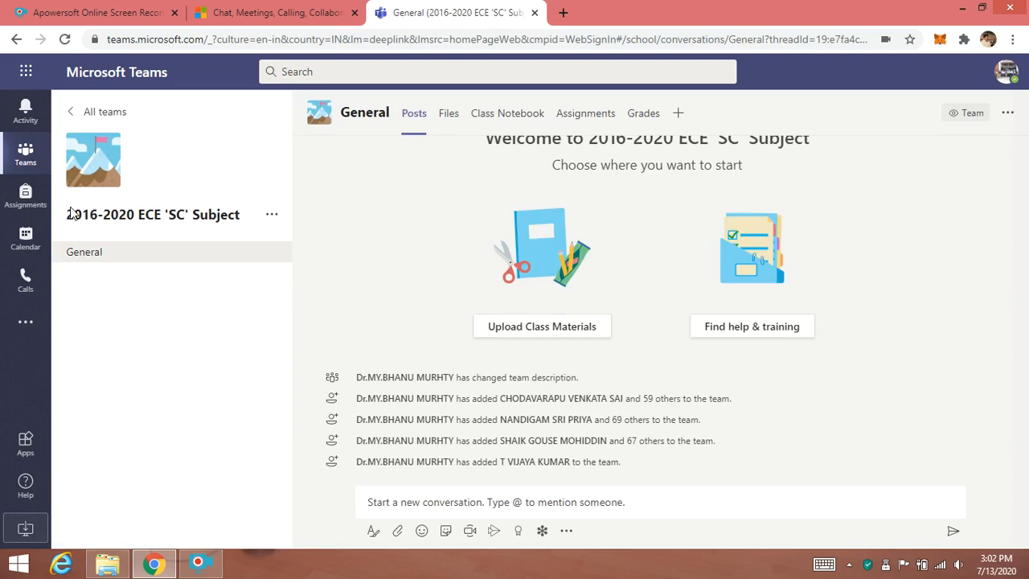
pyautogui.click(96, 115)
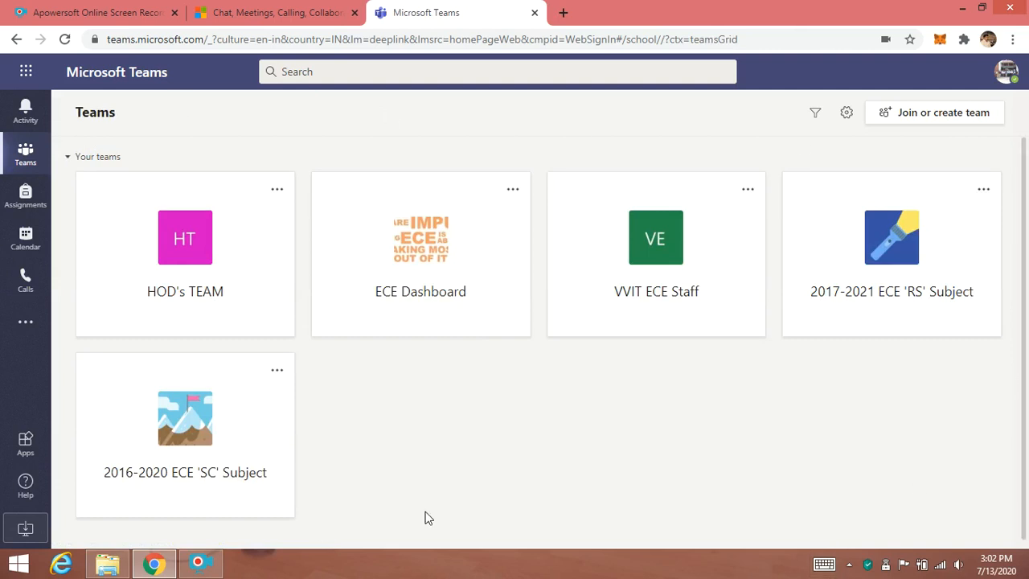
pyautogui.click(175, 439)
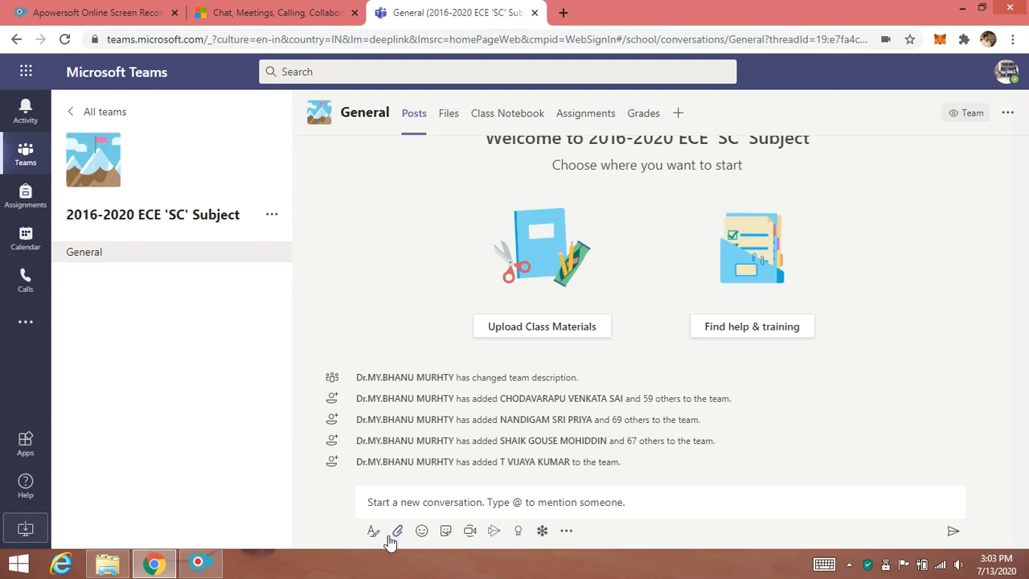
# - Open the Meet now dialog in the class team's General channel and close it without starting a meeting
pyautogui.click(471, 534)
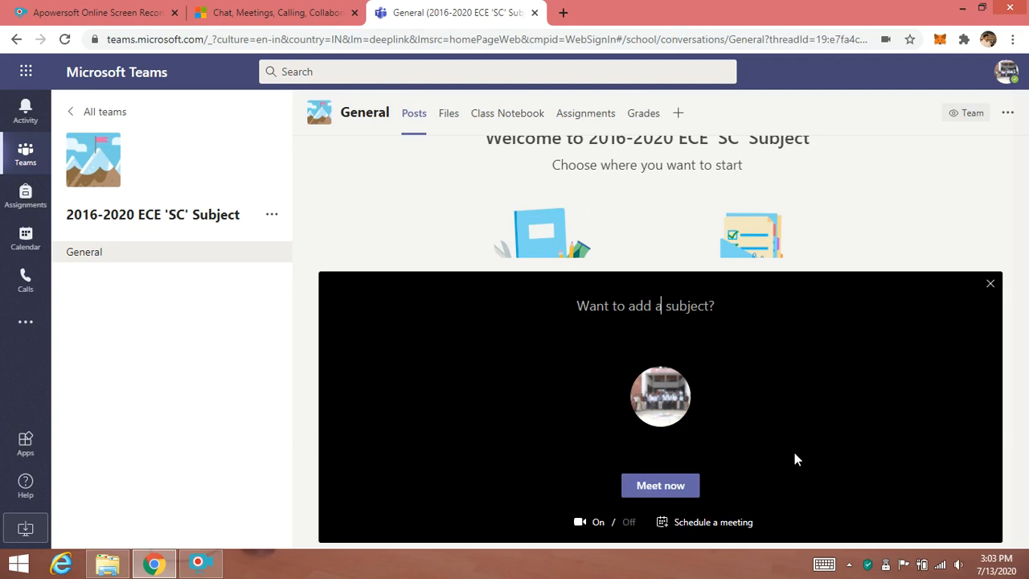
pyautogui.click(990, 284)
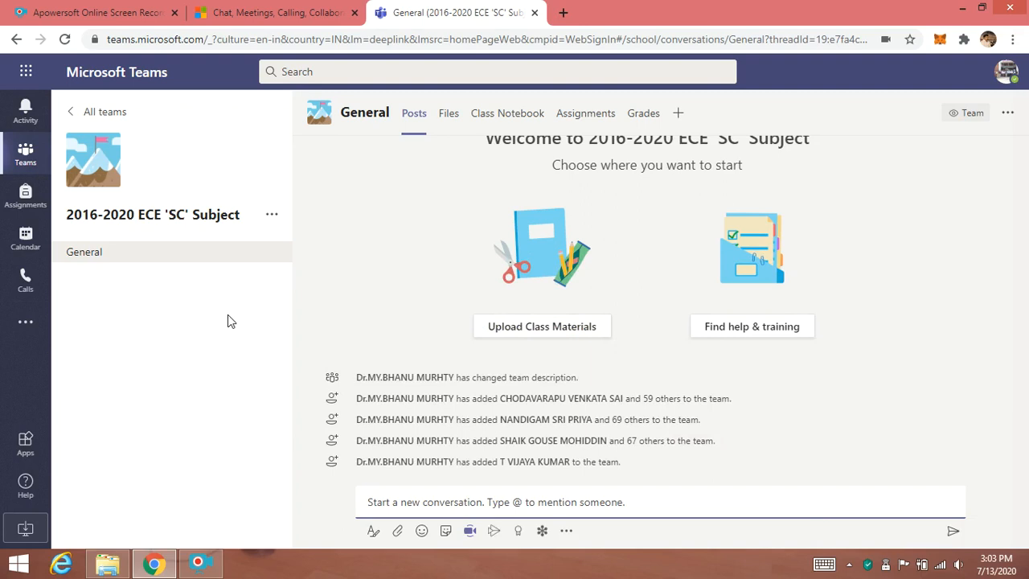
# - Browse between the teams list and the VVIT ECE Staff team's General channel posts
pyautogui.click(87, 113)
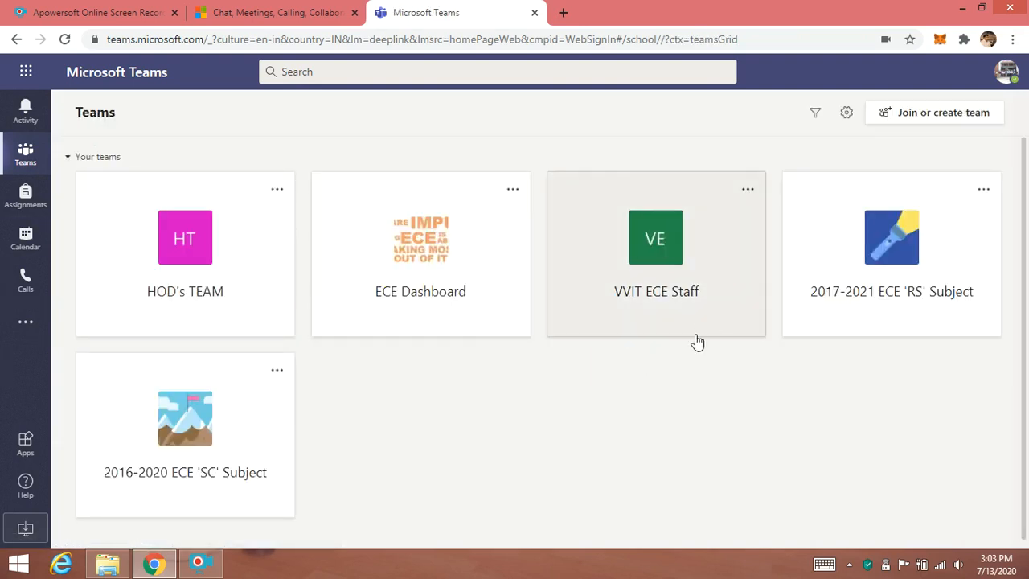
pyautogui.click(671, 319)
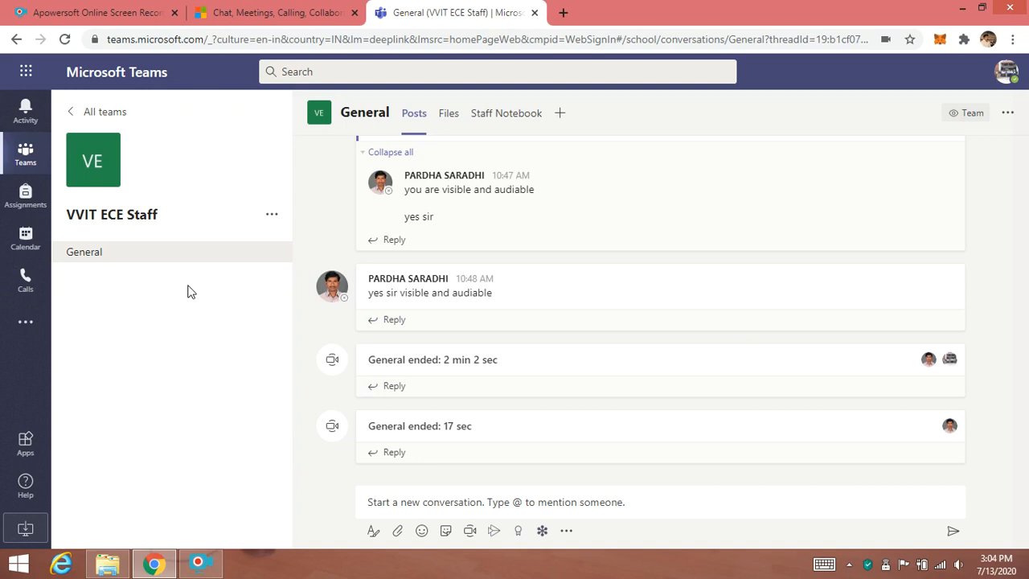
pyautogui.click(107, 114)
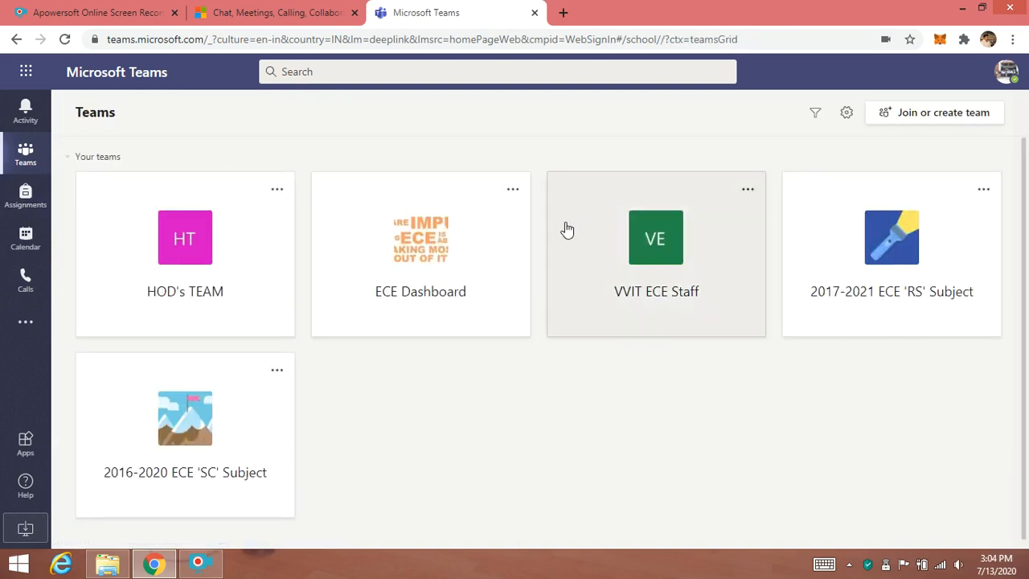
pyautogui.click(719, 313)
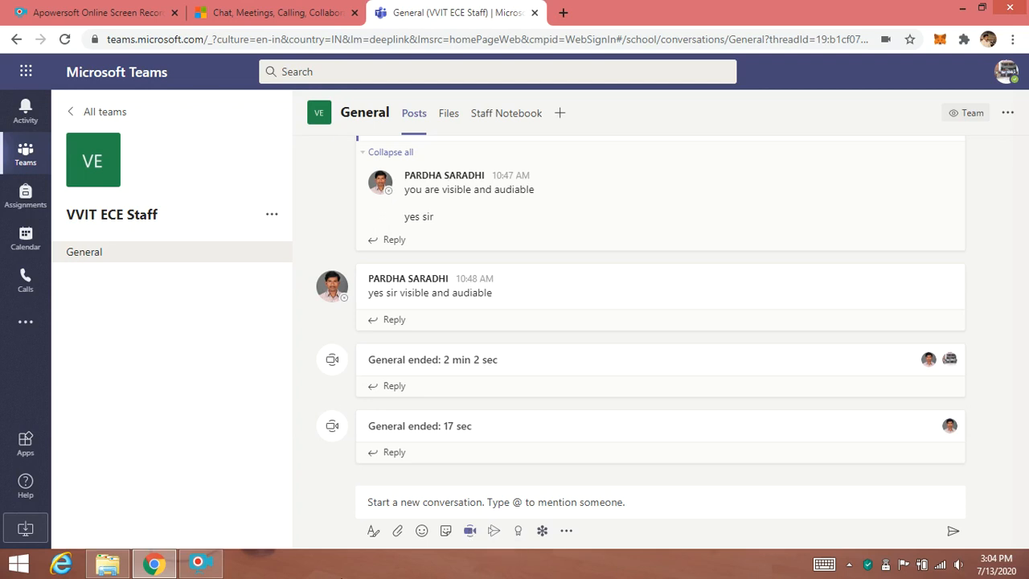
pyautogui.click(100, 115)
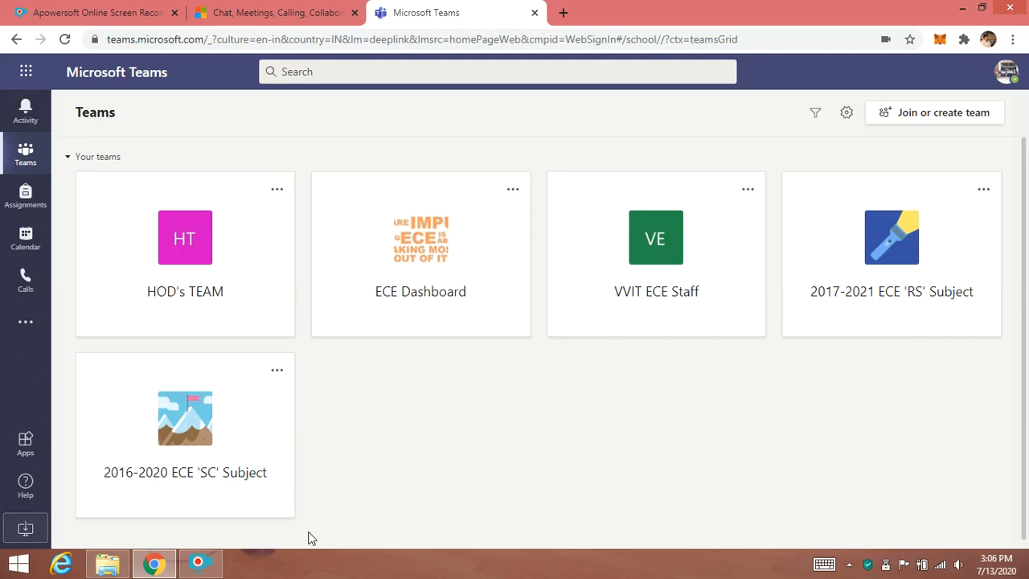
pyautogui.click(214, 570)
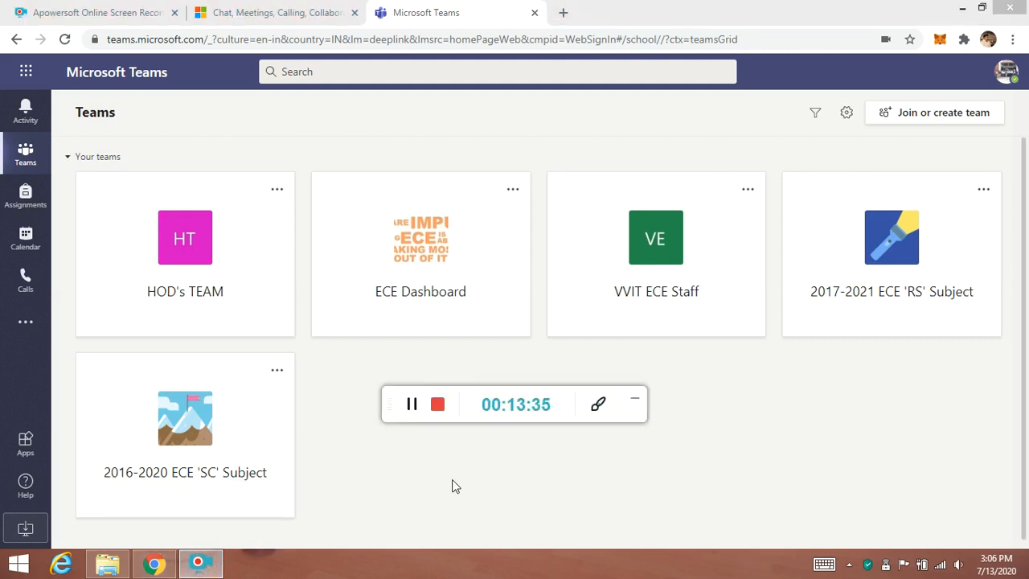